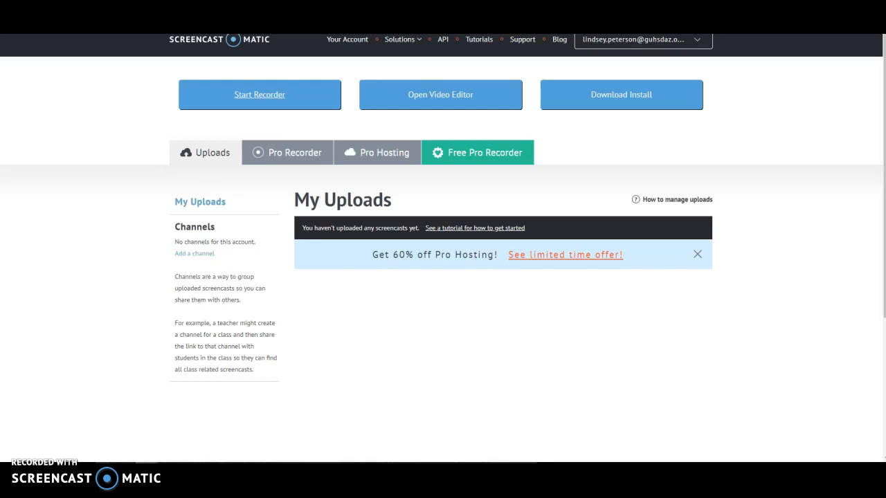
Leave the Screencast-O-Matic uploads page for the Edcite login page and focus the user ID field.
click(555, 102)
click(395, 135)
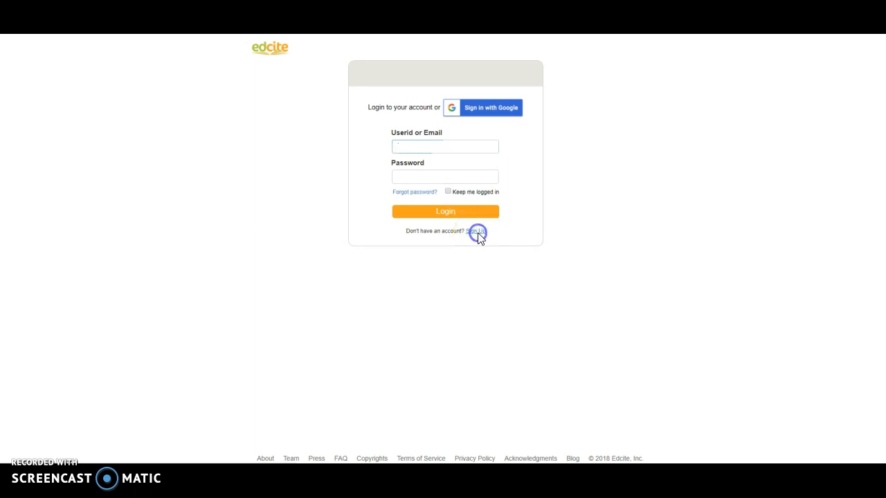
click(478, 234)
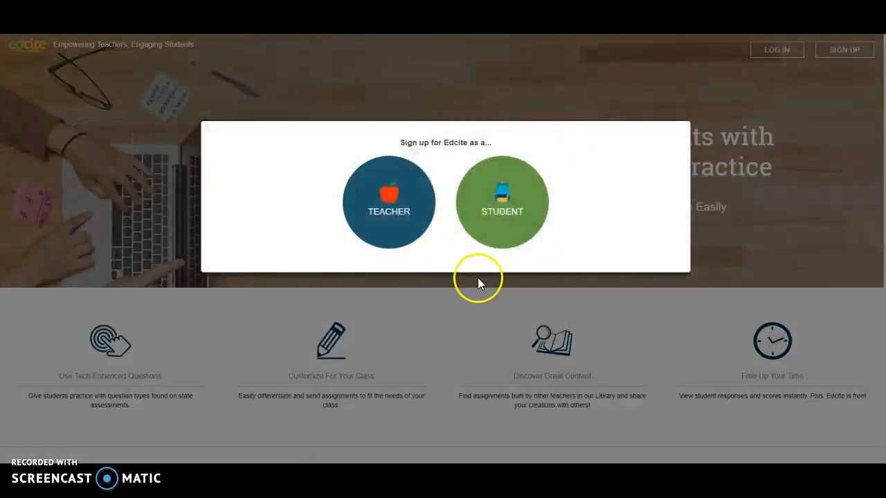
click(395, 204)
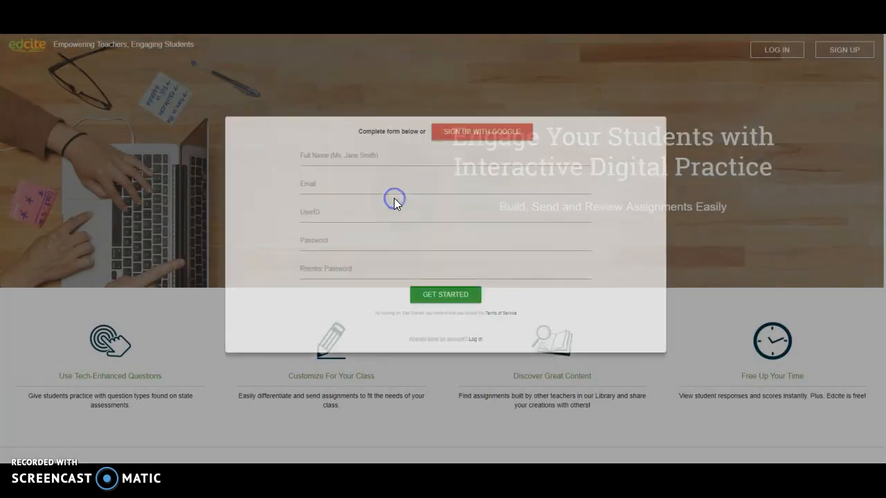
click(468, 141)
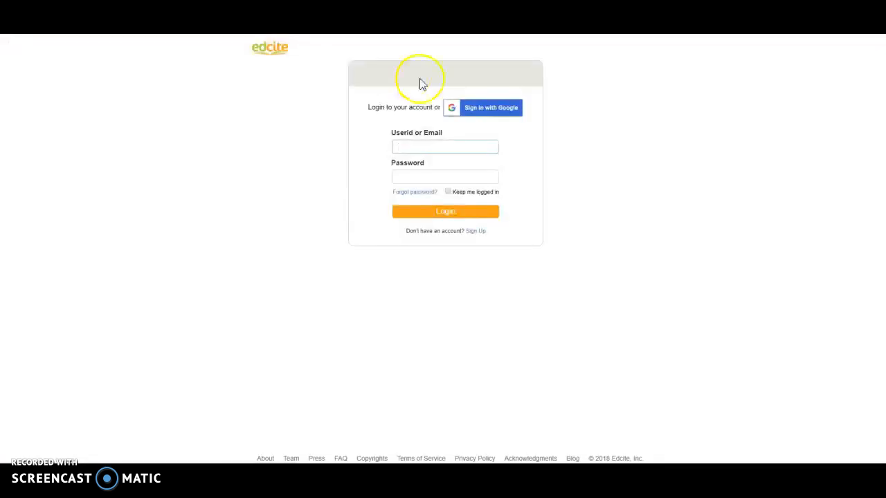
Sign in to Edcite with the school Google account and list My Classes, showing Junior English.
click(486, 111)
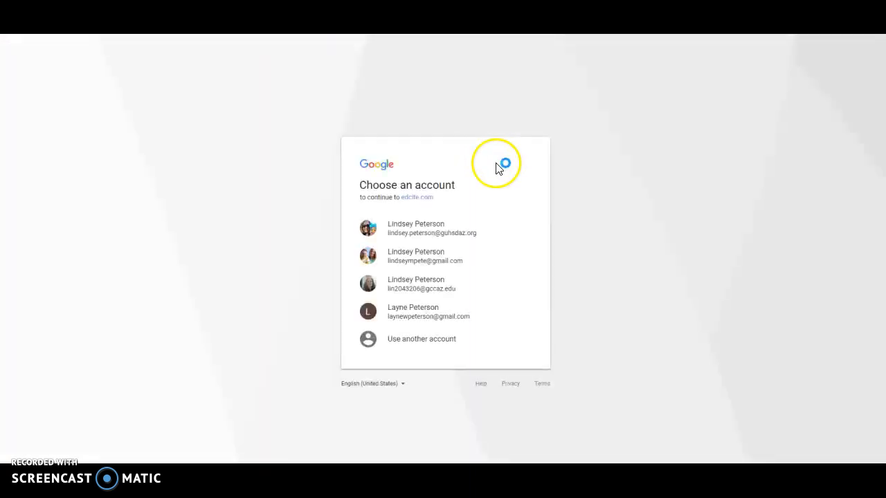
click(443, 233)
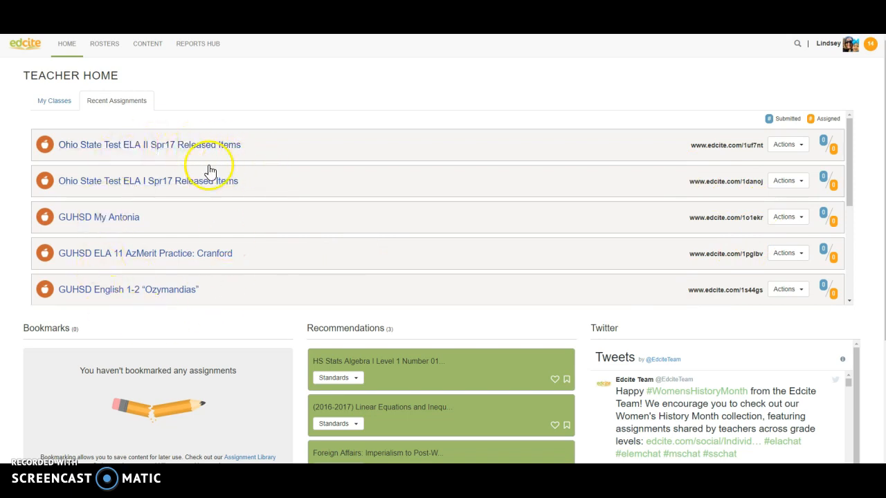
click(61, 107)
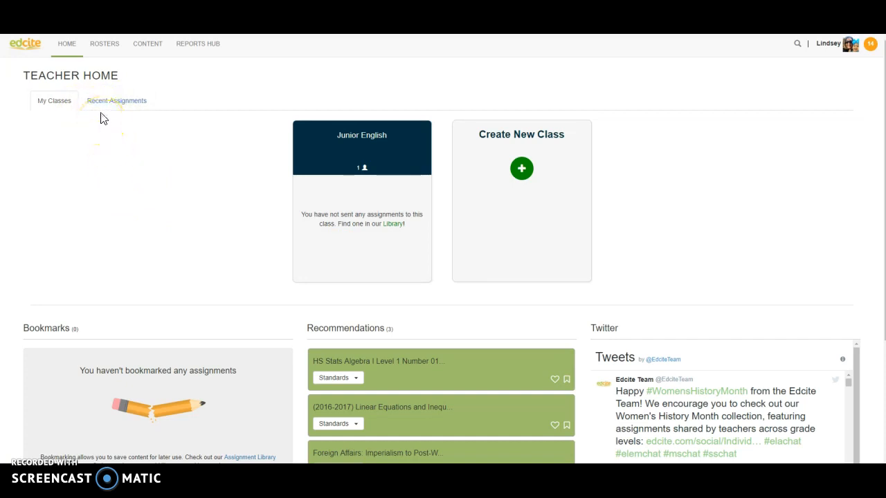
Create a new class named AzMerit Tutoring, producing an empty roster.
click(522, 171)
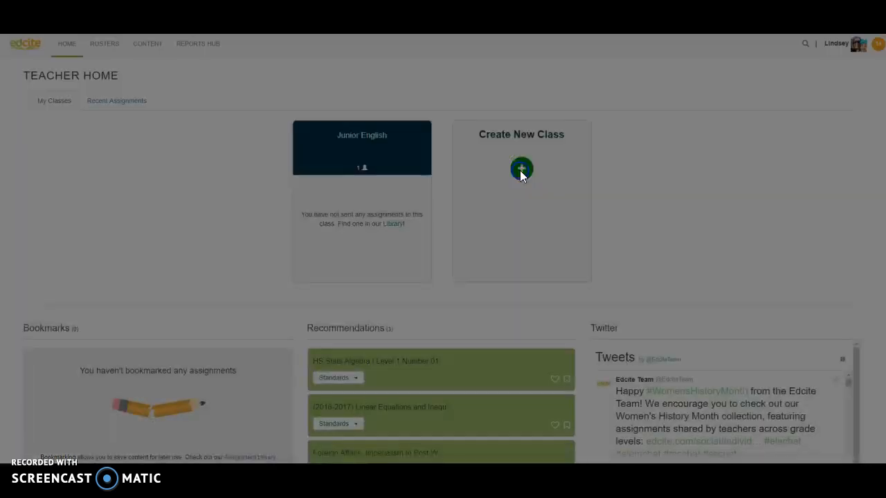
click(429, 89)
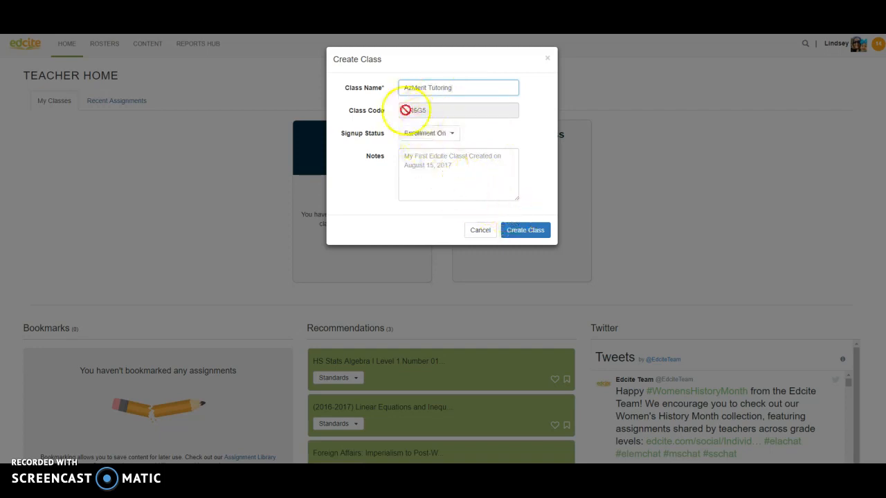
click(520, 236)
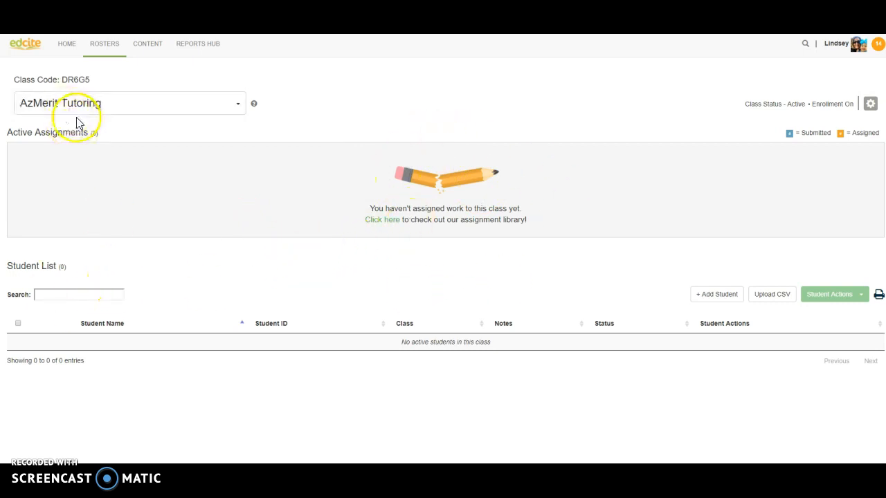
click(62, 80)
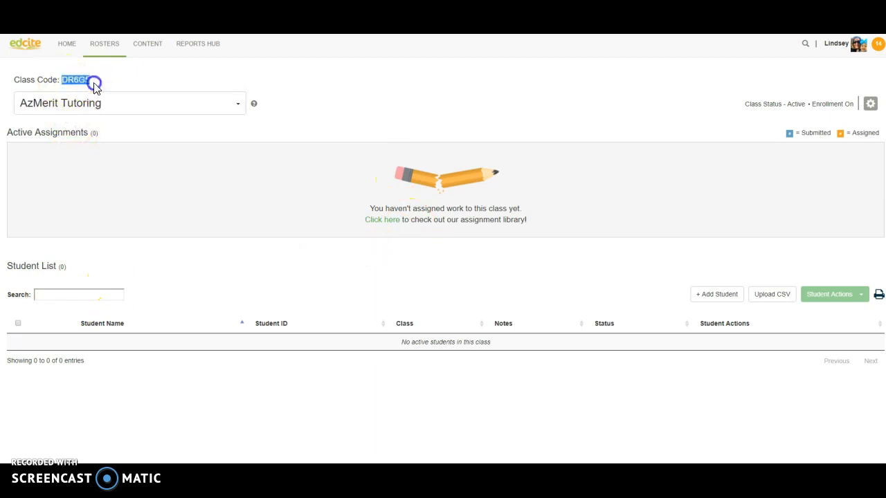
click(94, 83)
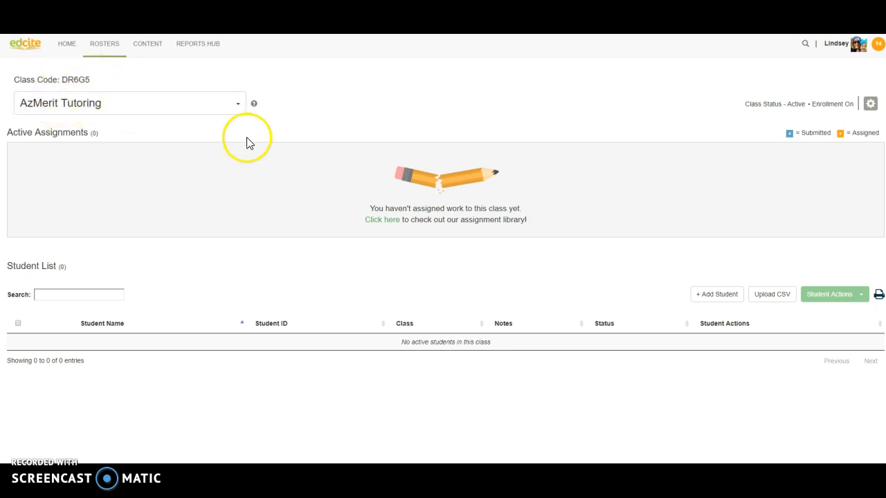
drag(63, 80, 96, 82)
click(115, 89)
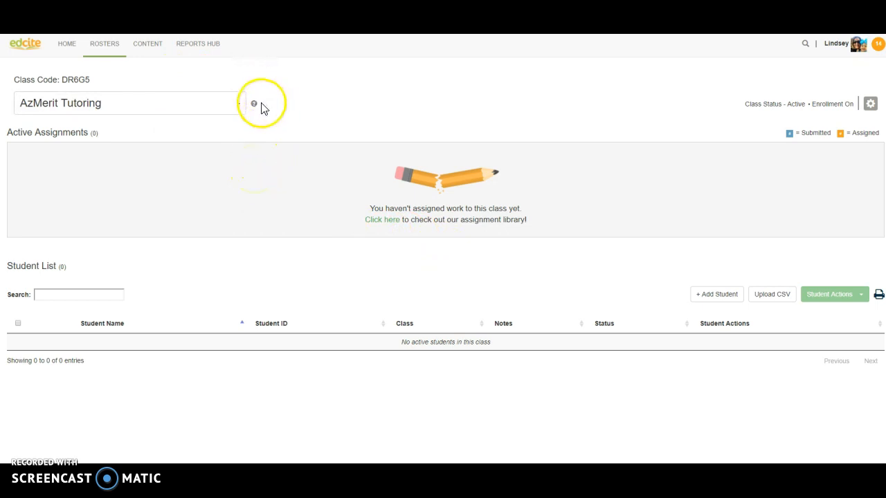
click(147, 44)
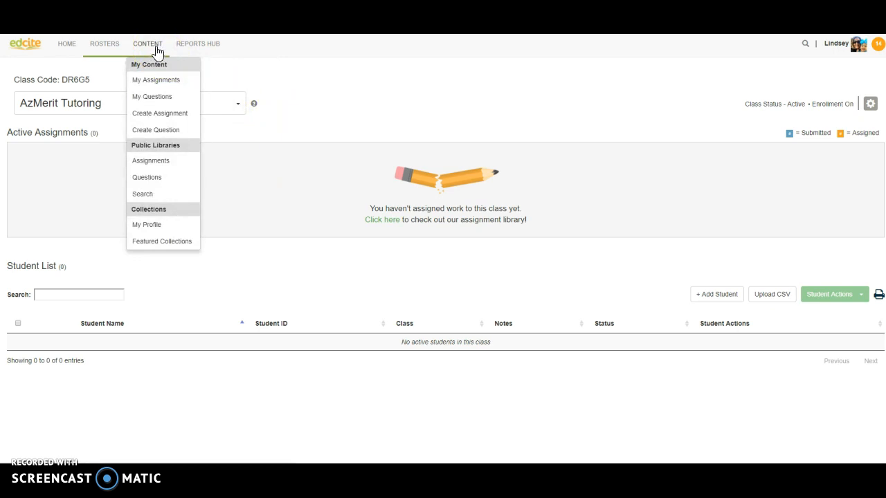
Search Edcite content for GUHSD, showing 21 matching assignments under Content.
click(156, 197)
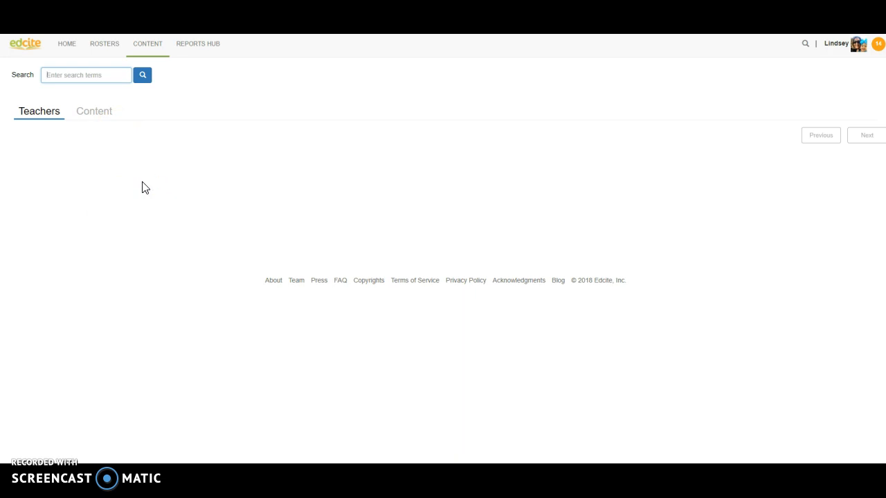
click(103, 109)
click(89, 76)
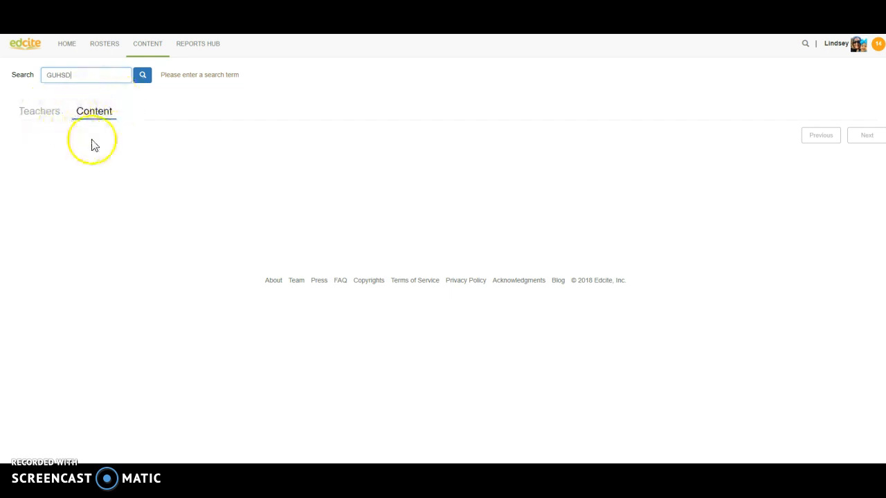
click(46, 119)
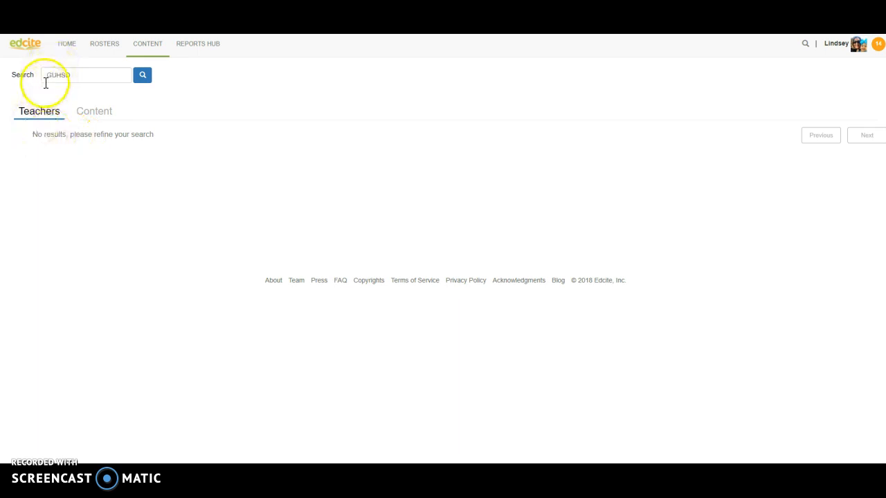
click(97, 115)
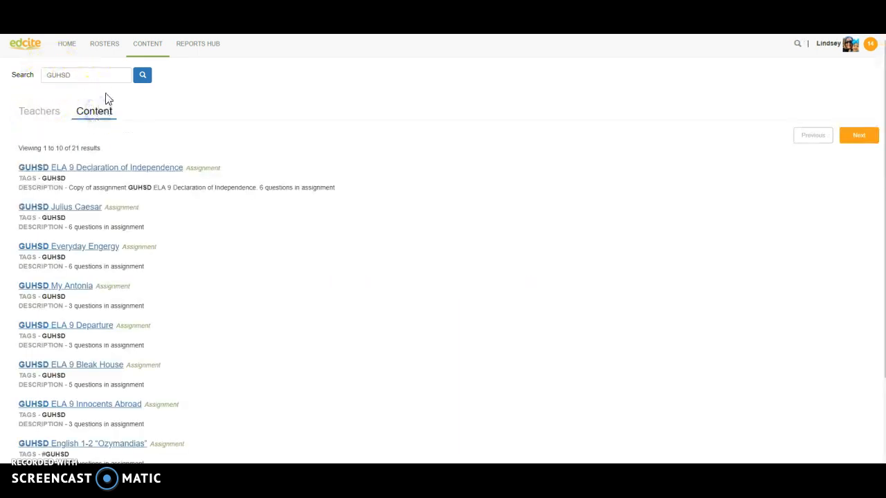
Page forward through the GUHSD results to the last page with The Overcoat.
scroll(154, 231, down, 2)
scroll(152, 231, down, 3)
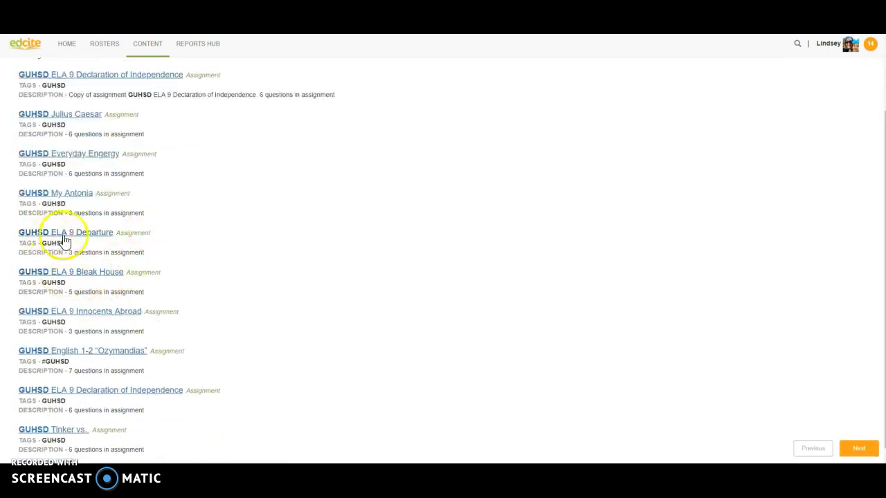
scroll(85, 283, down, 1)
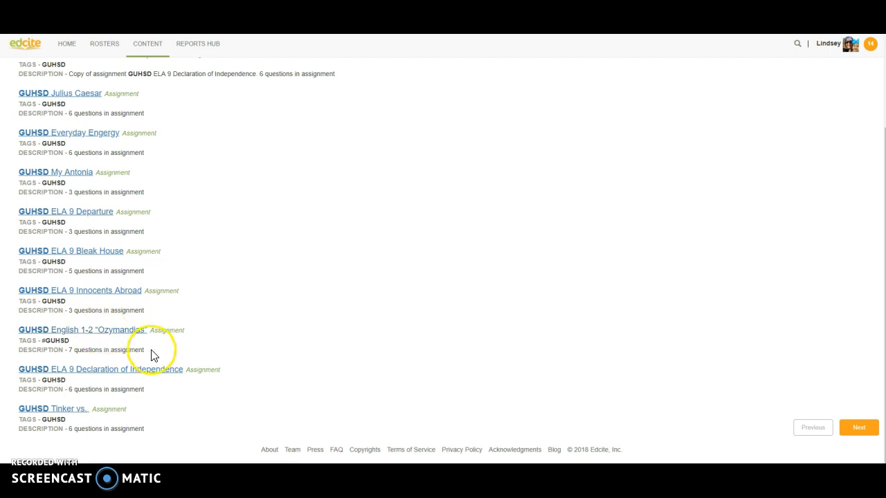
scroll(115, 389, up, 3)
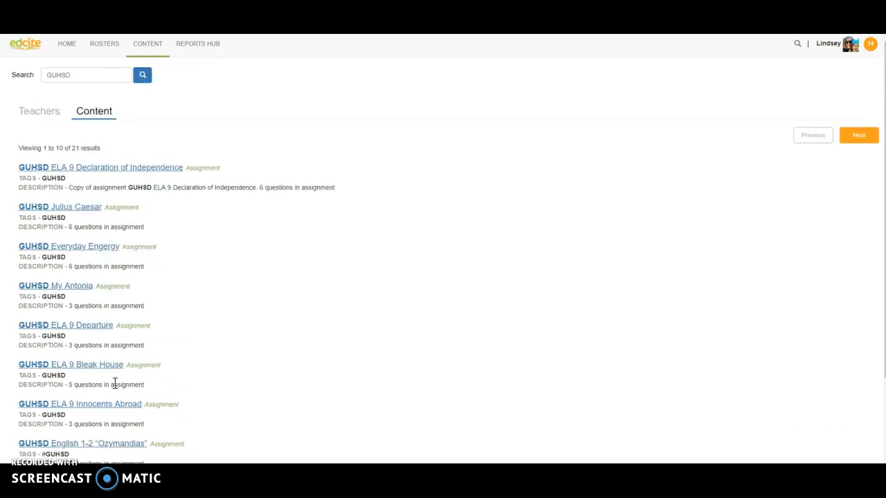
click(864, 139)
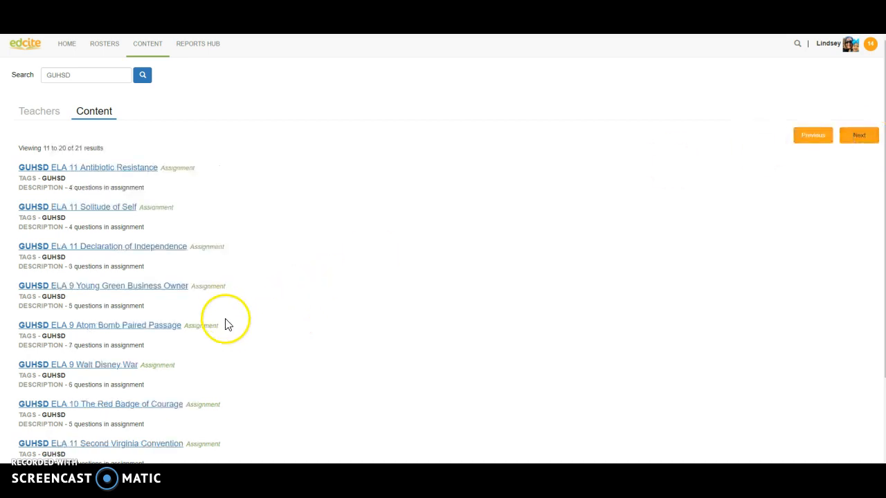
scroll(226, 320, down, 3)
scroll(226, 324, up, 2)
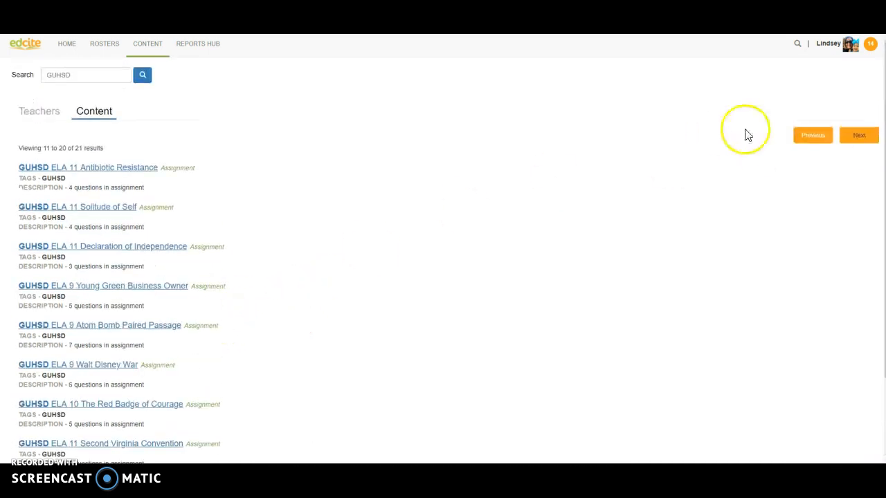
click(847, 139)
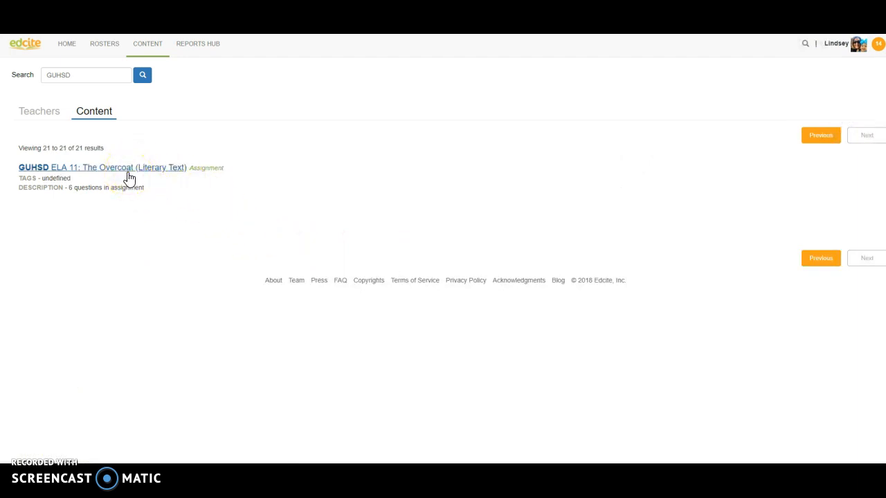
Go back to the first results page, then advance again to the final page, result 21 of 21.
click(807, 137)
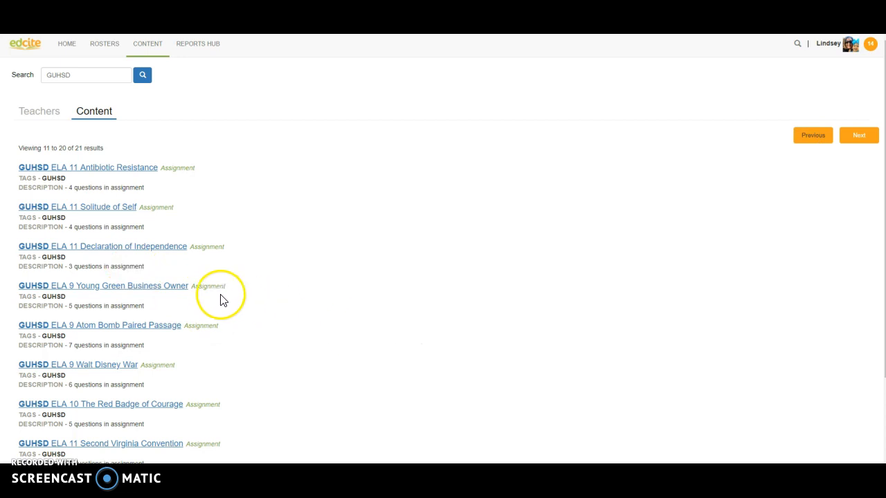
scroll(217, 302, down, 1)
scroll(228, 332, down, 2)
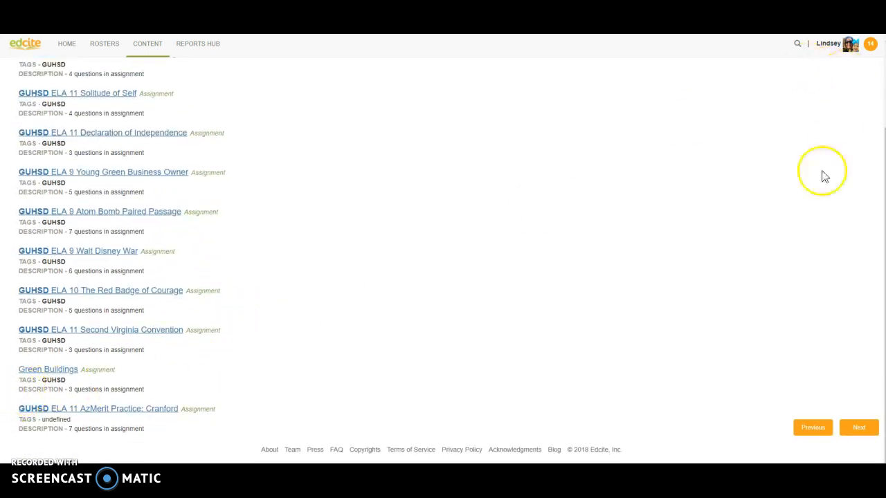
scroll(810, 180, up, 3)
scroll(803, 190, down, 3)
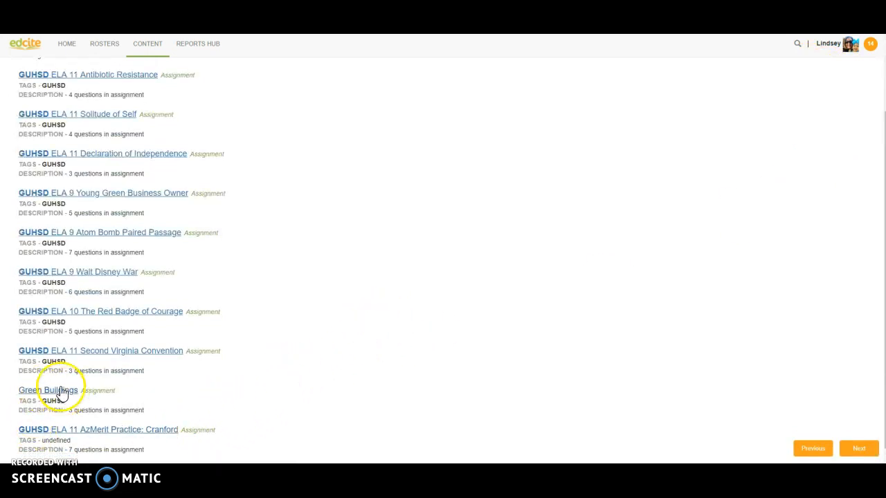
scroll(625, 234, up, 3)
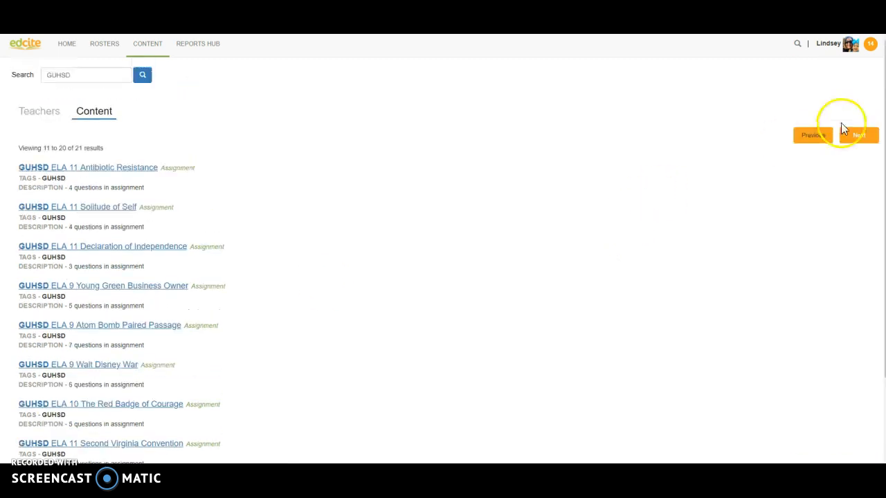
click(815, 136)
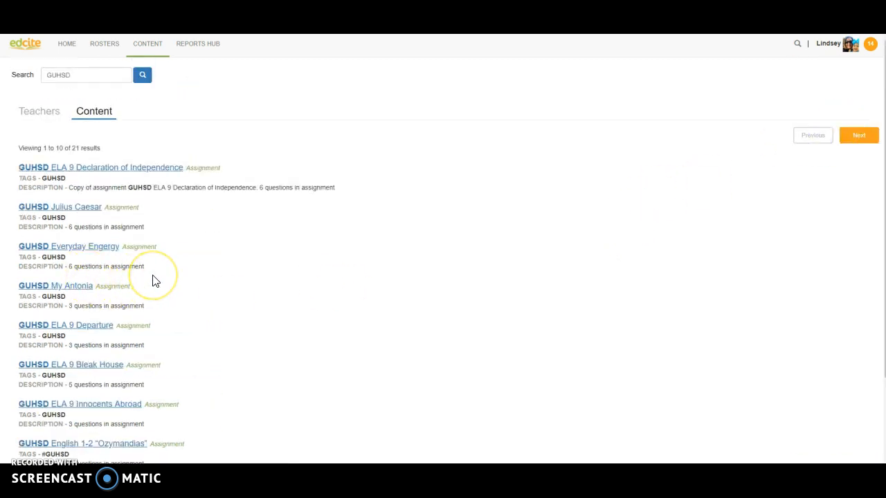
scroll(155, 280, down, 1)
scroll(154, 275, down, 1)
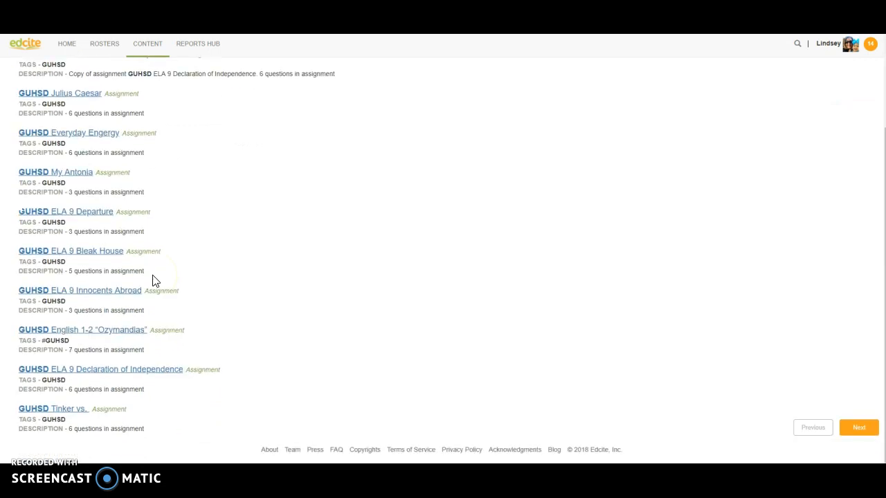
scroll(98, 405, up, 2)
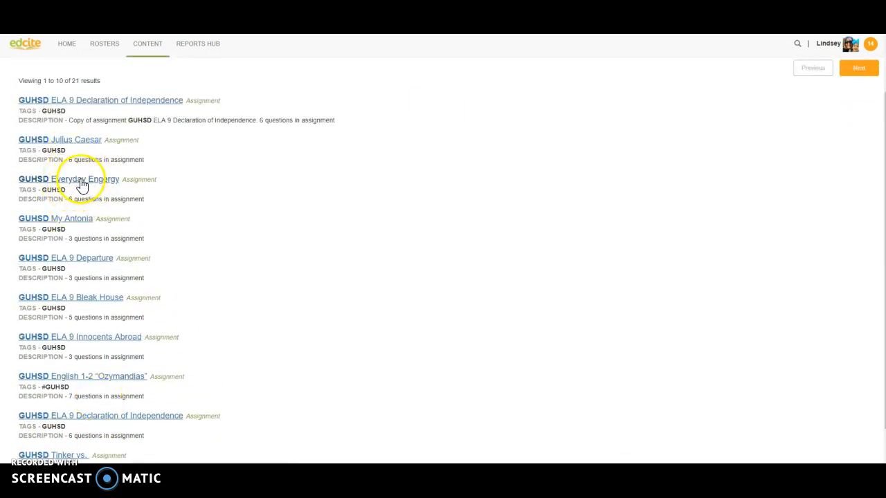
click(857, 69)
click(856, 69)
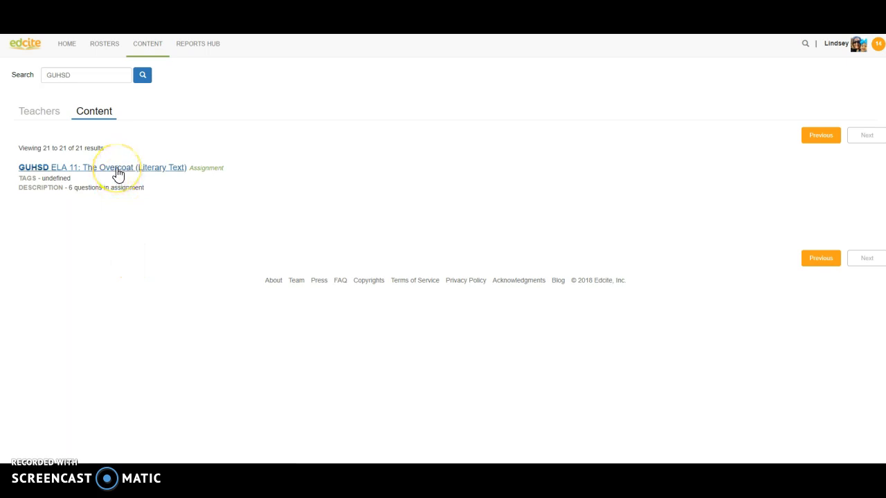
Open GUHSD ELA 11: The Overcoat and customize it into an editable private assignment.
click(159, 173)
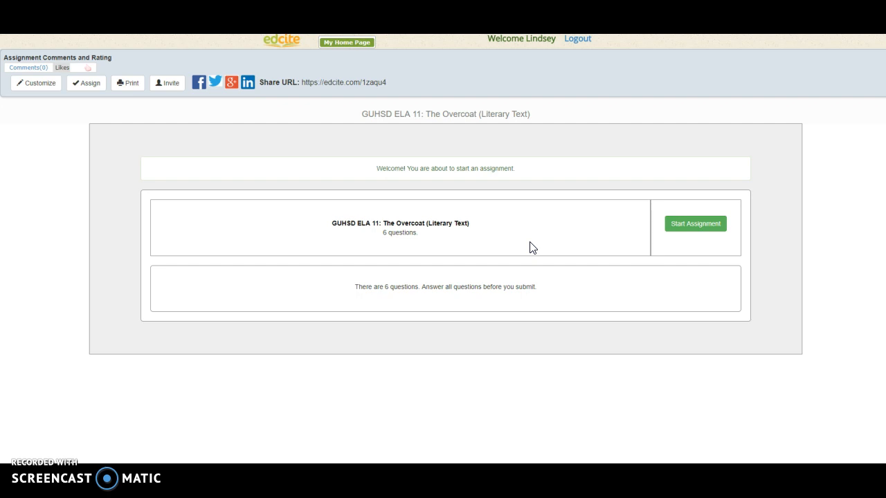
click(38, 86)
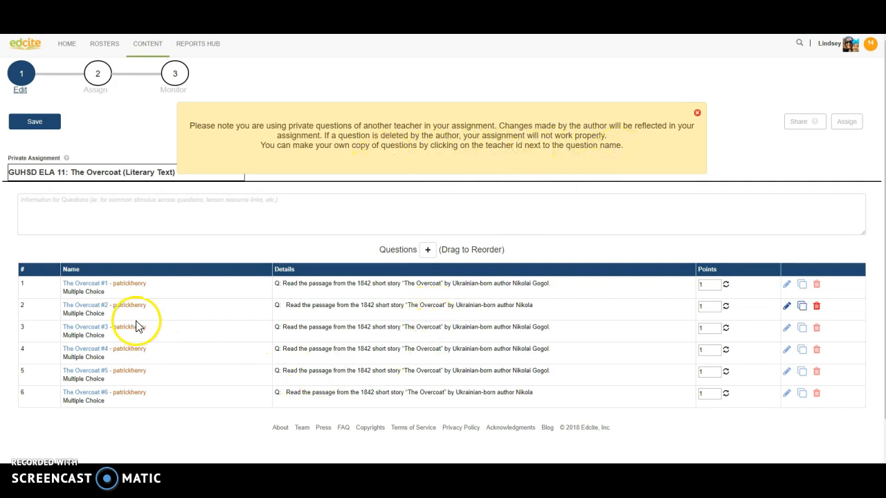
Replace all six borrowed questions with own copies and dismiss the private-questions notice.
click(130, 285)
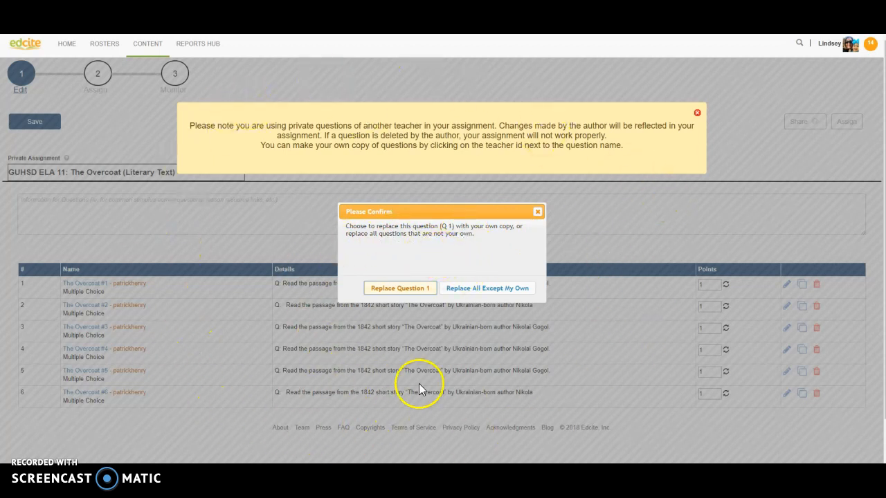
click(468, 289)
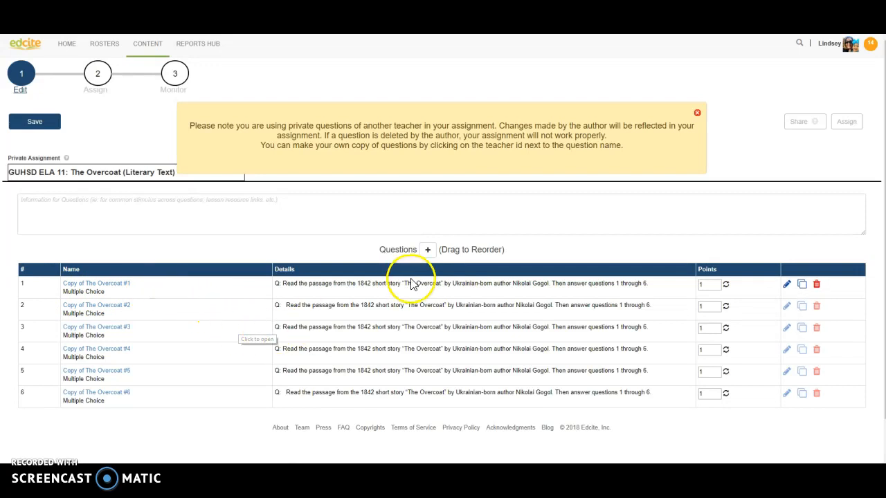
click(697, 112)
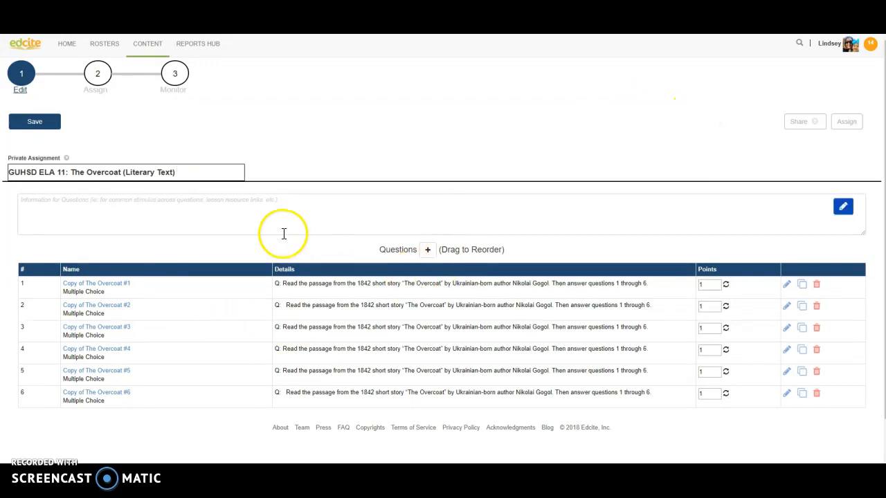
Save The Overcoat assignment with its status switched from Draft to Active.
click(39, 127)
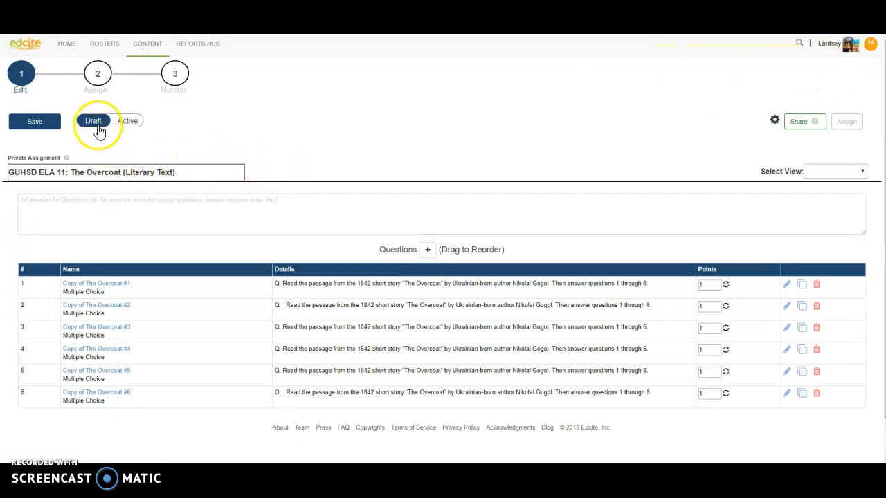
click(127, 124)
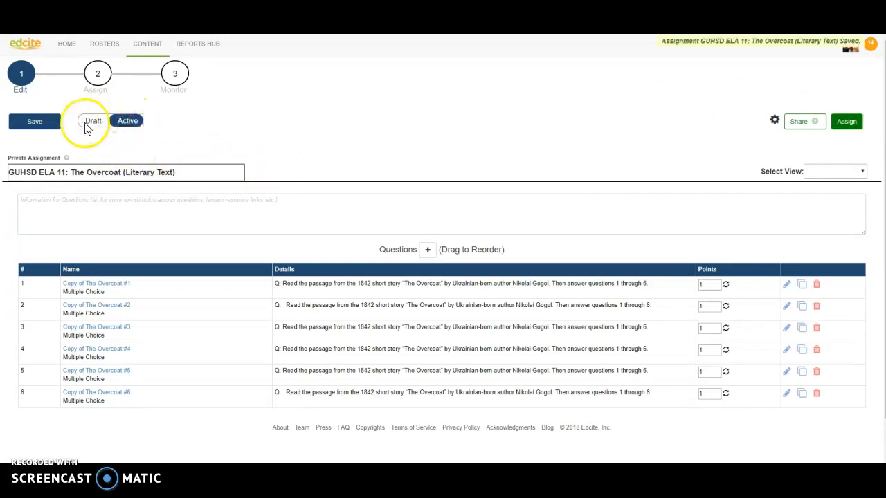
click(50, 126)
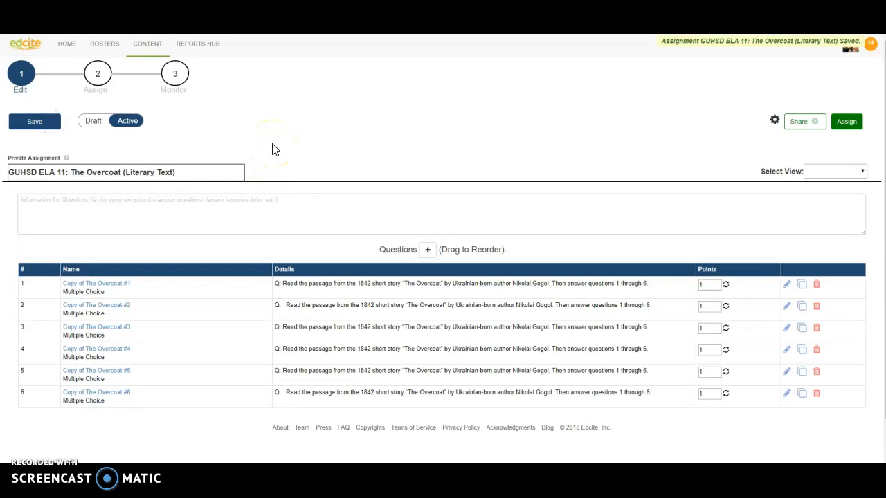
Assign The Overcoat to the Junior English class, send it, and save.
click(852, 128)
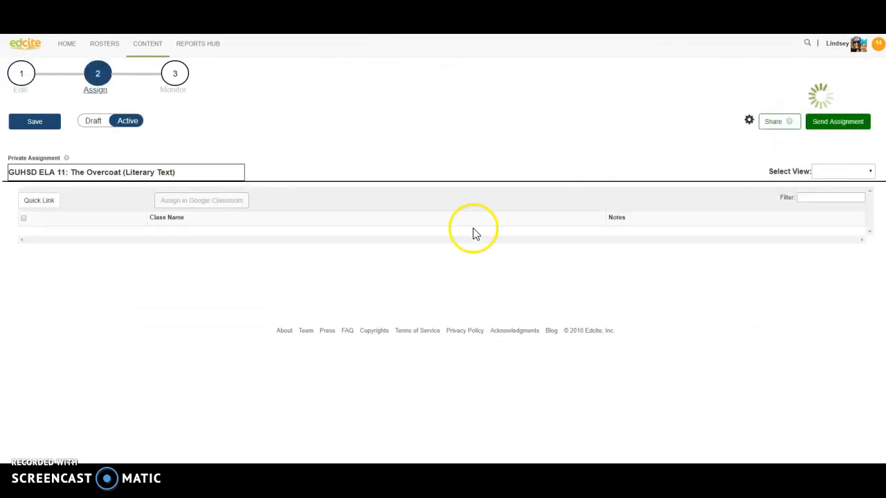
click(23, 254)
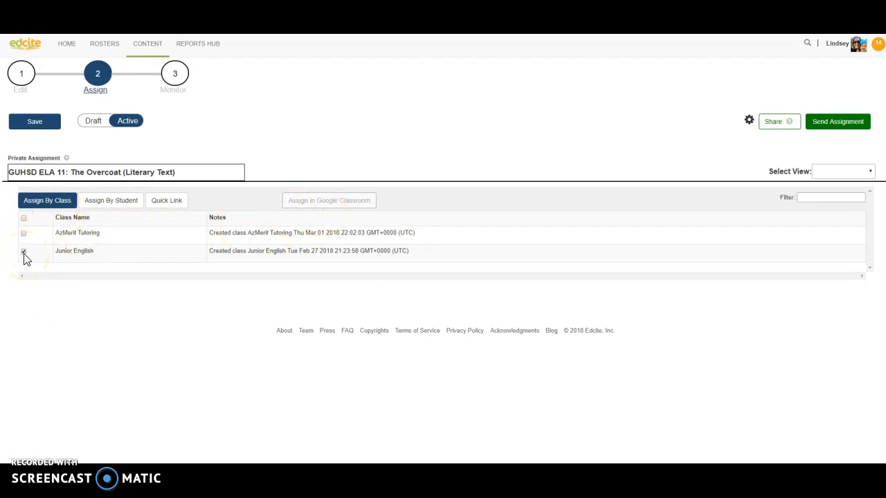
click(834, 125)
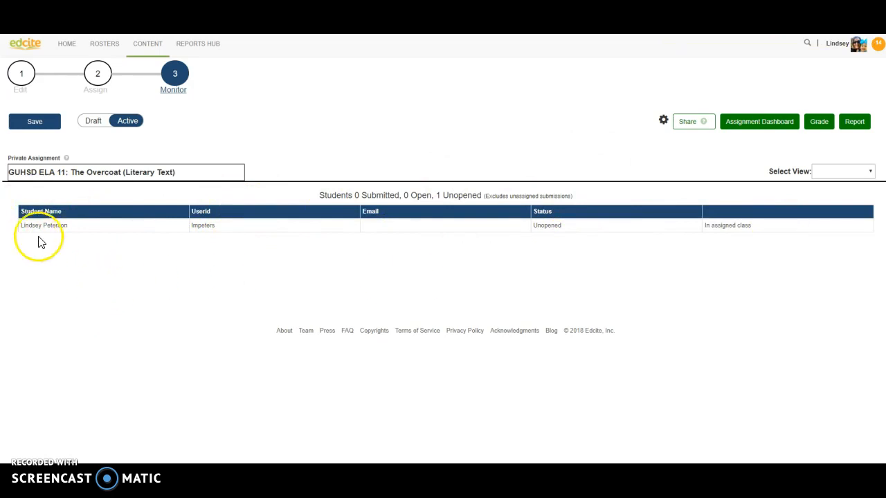
click(46, 124)
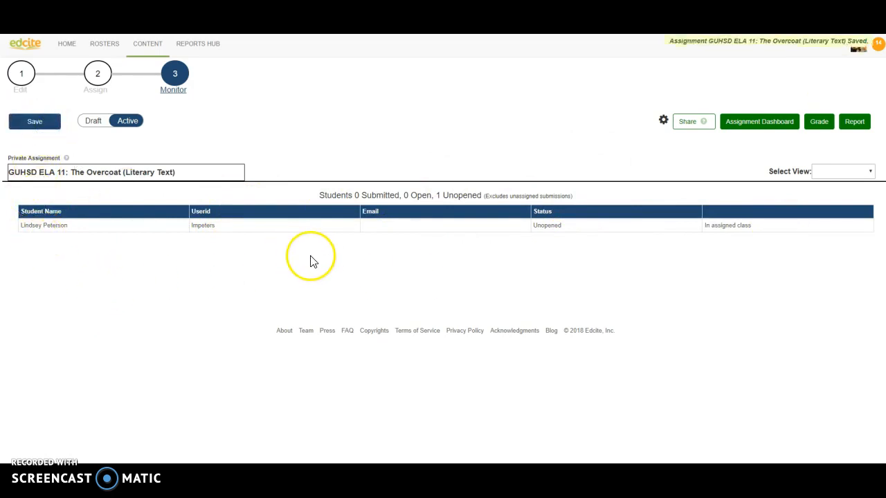
click(140, 50)
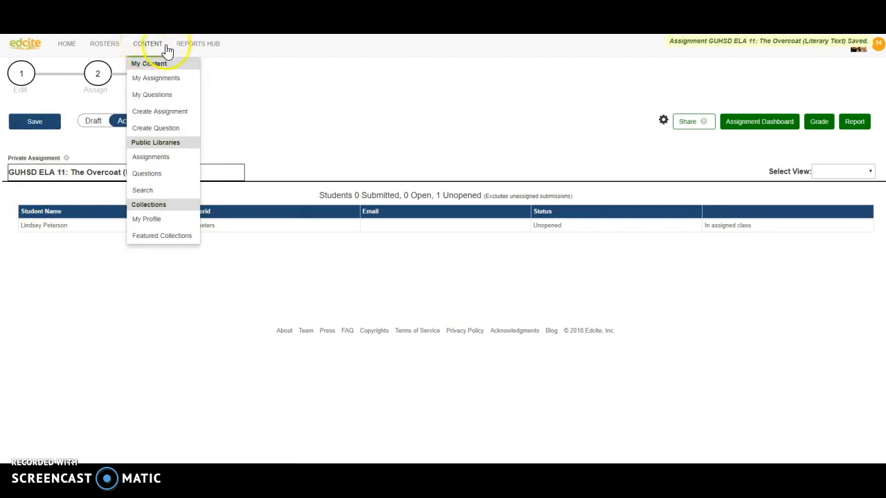
Browse My Assignments in the GUHSD Practices folder and All, then return to Teacher Home.
click(157, 81)
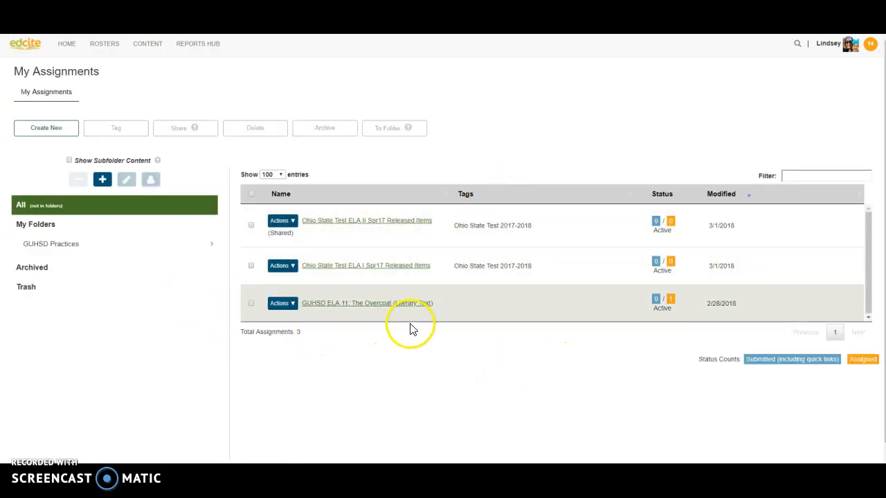
click(59, 247)
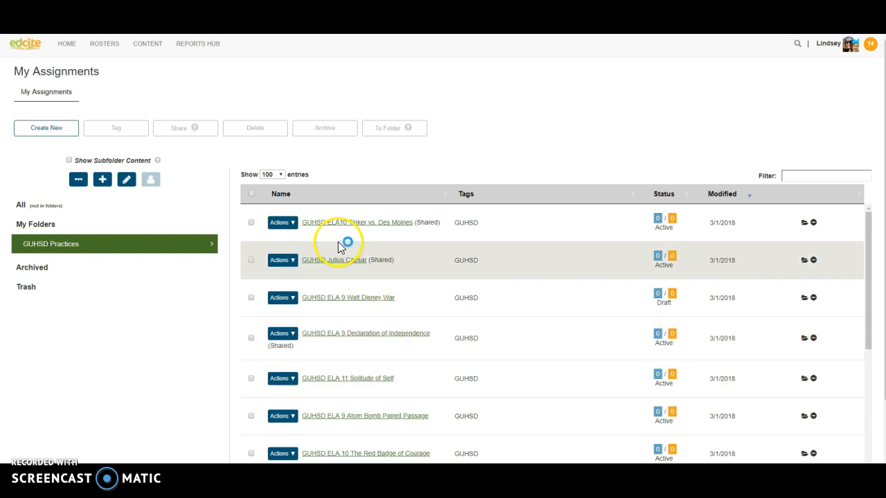
scroll(369, 306, down, 5)
scroll(394, 366, up, 1)
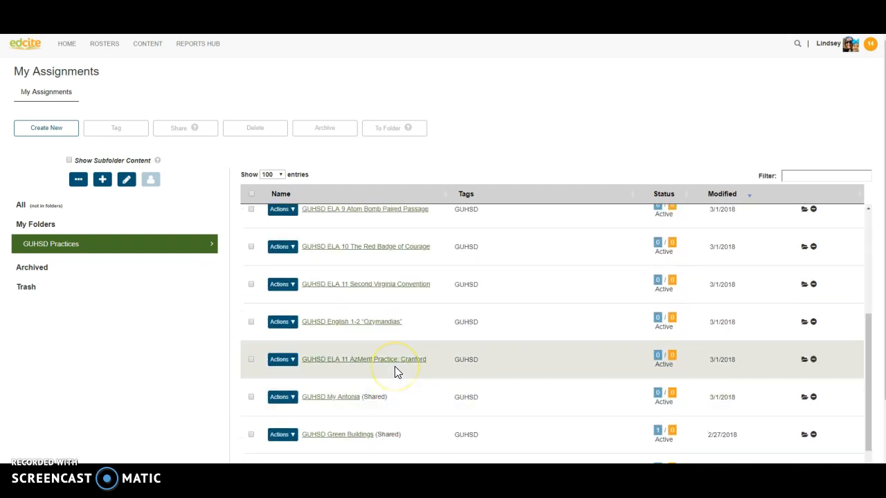
scroll(394, 368, down, 2)
scroll(394, 363, down, 1)
scroll(394, 364, up, 5)
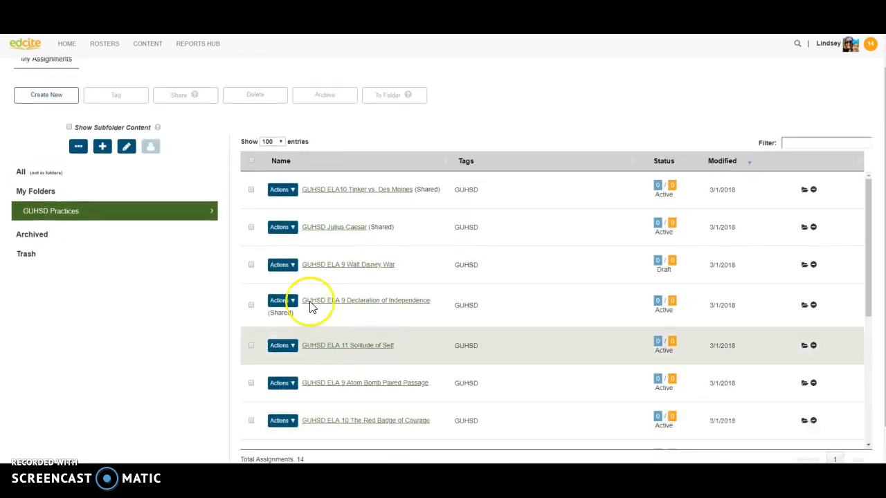
click(47, 173)
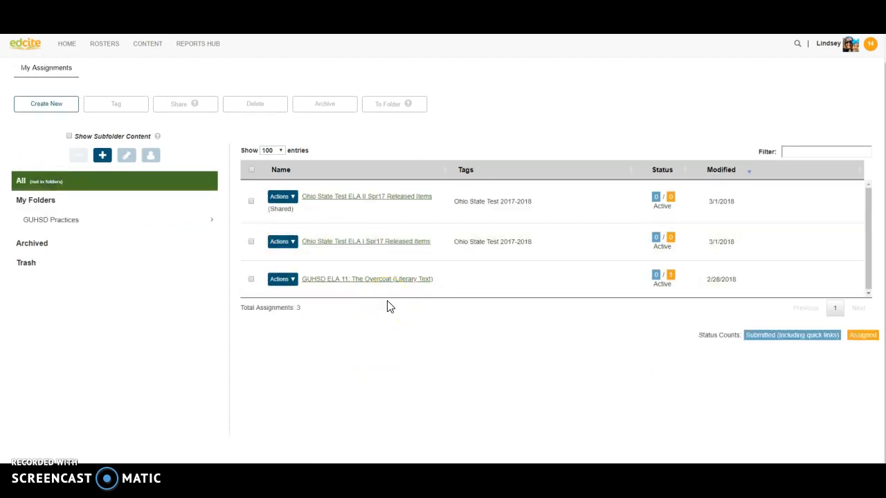
click(66, 46)
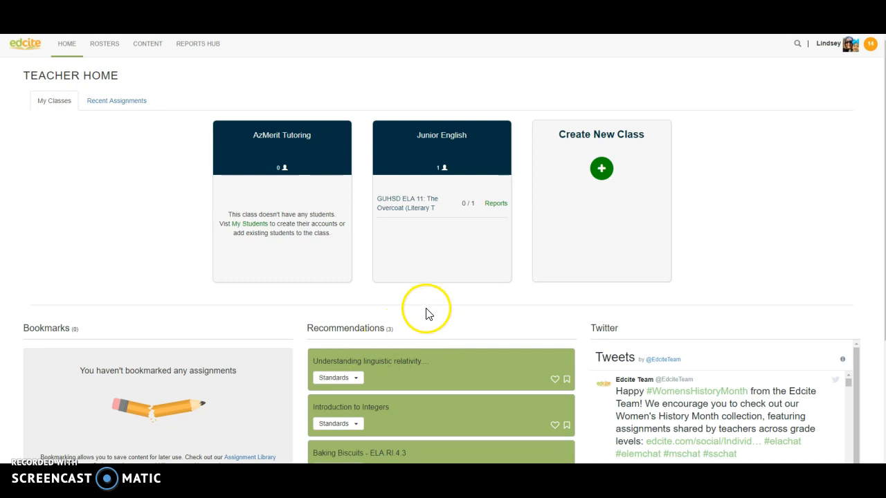
Open The Overcoat from the Junior English class roster to reach its Monitor page.
click(436, 138)
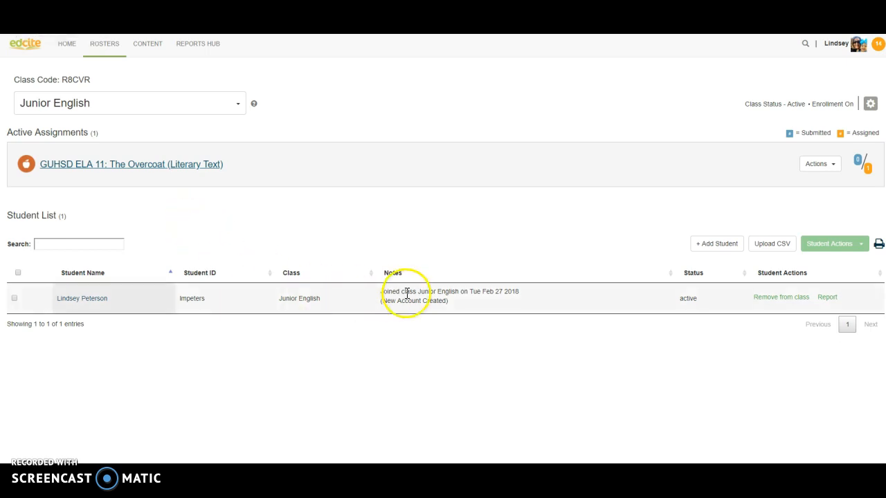
click(139, 166)
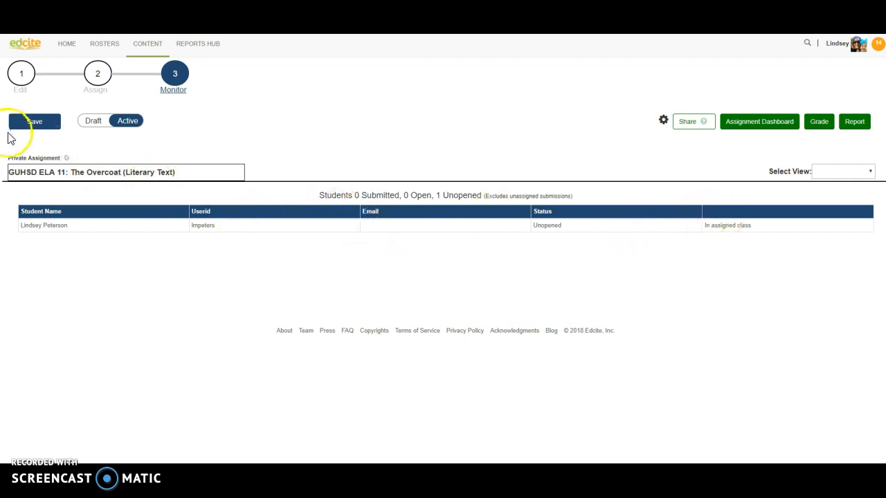
Reopen The Overcoat from My Assignments for editing and expand the Select View list.
click(153, 44)
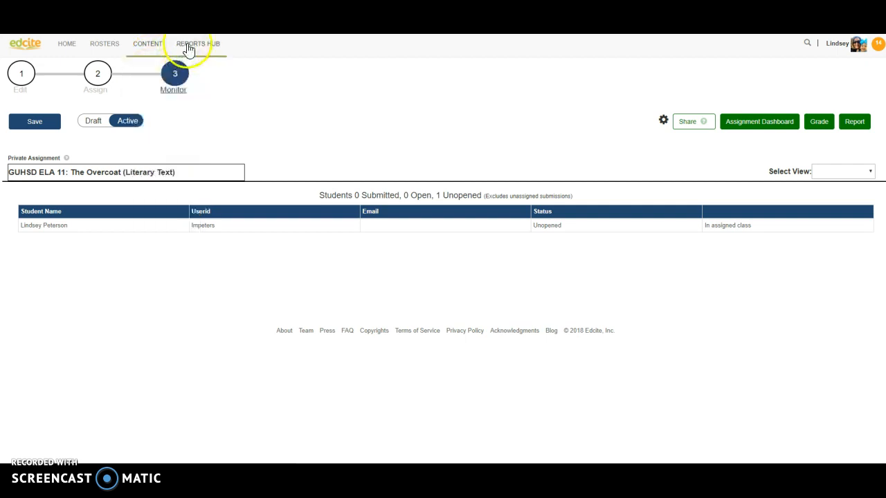
click(152, 80)
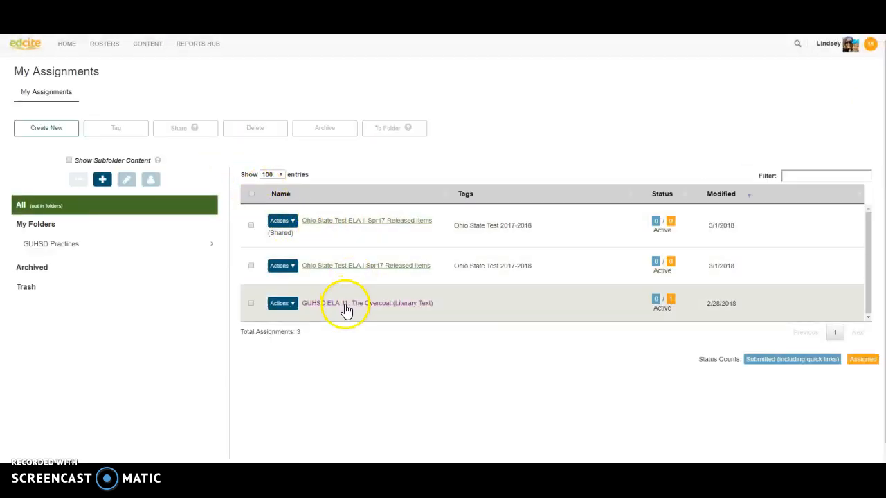
click(345, 304)
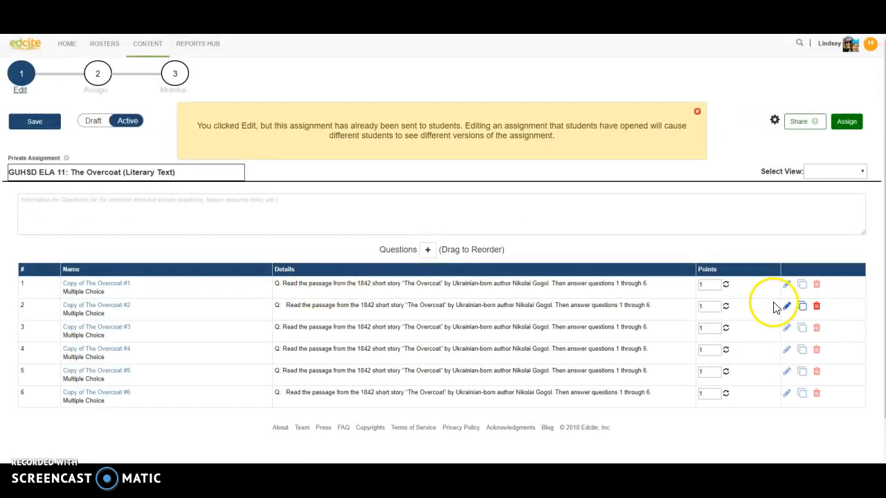
click(835, 173)
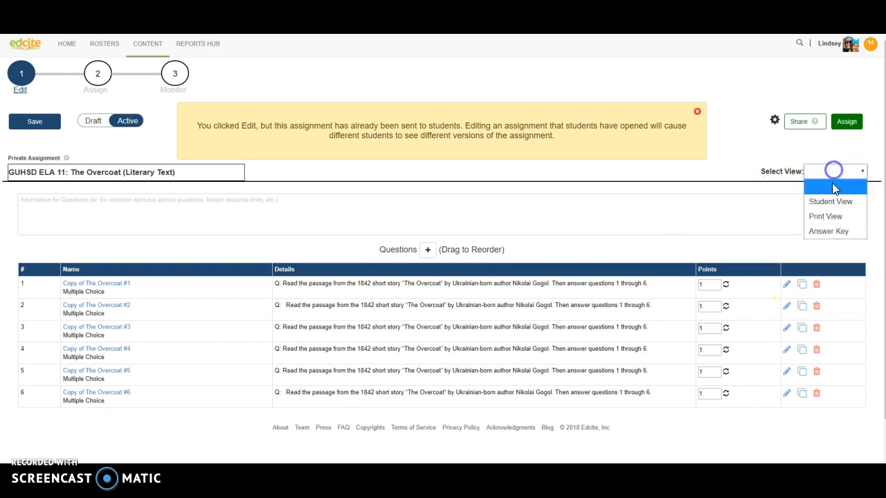
Preview the assignment in Student View and start it.
click(832, 203)
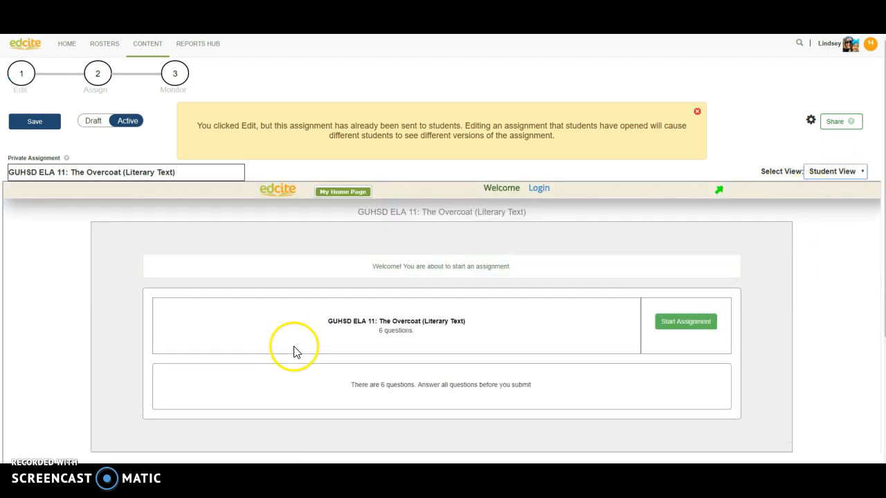
click(676, 325)
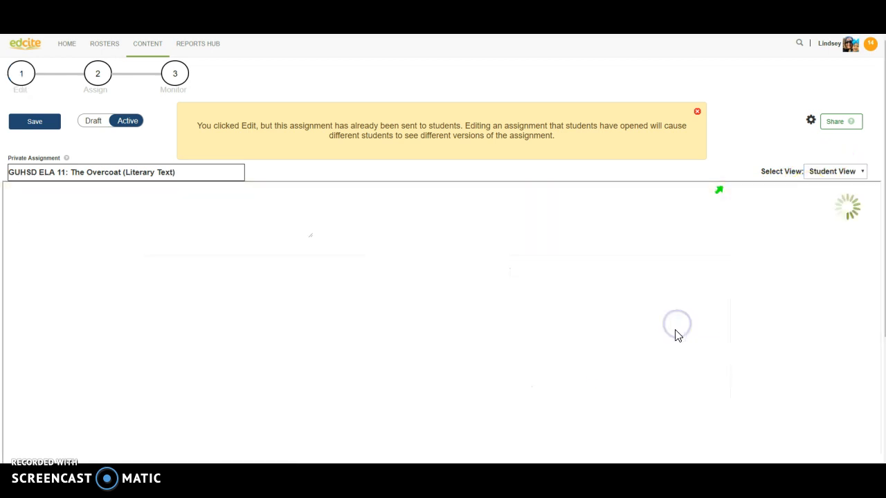
scroll(332, 361, down, 1)
scroll(231, 392, down, 5)
scroll(228, 404, down, 3)
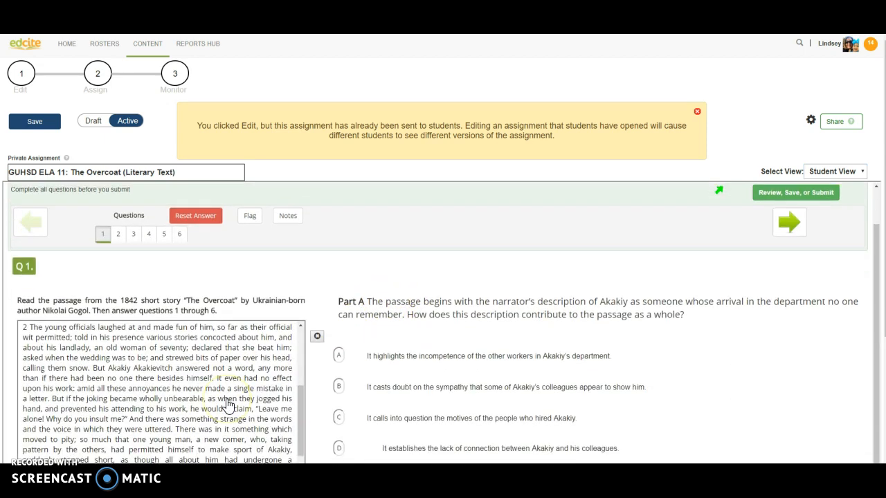
scroll(228, 405, up, 8)
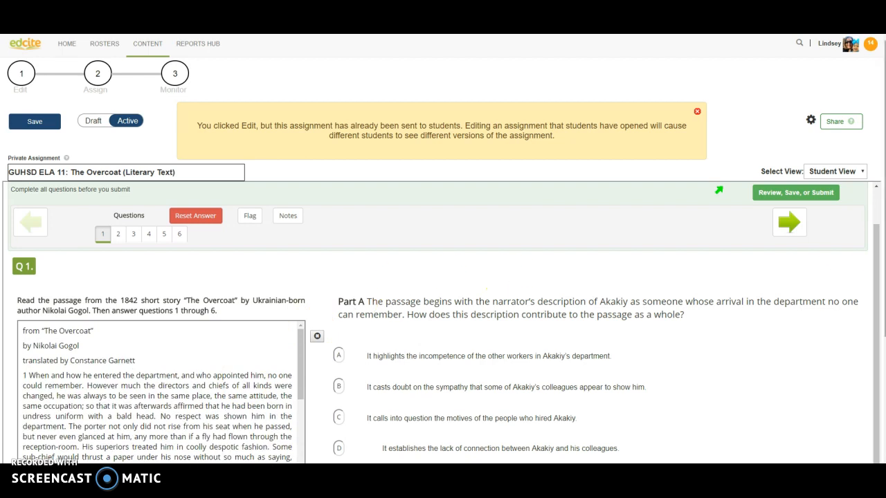
drag(876, 257, 862, 322)
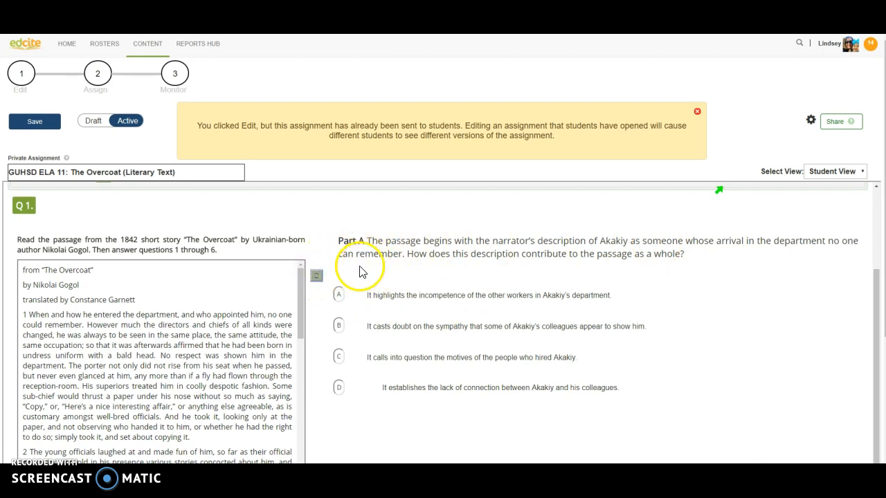
On Q1, cross out choices C and A, answer B, and move to the next question.
click(317, 277)
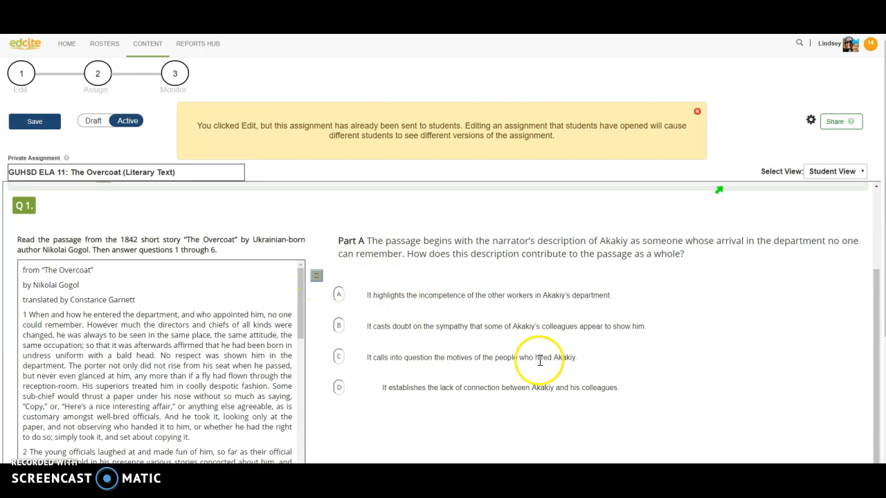
click(406, 358)
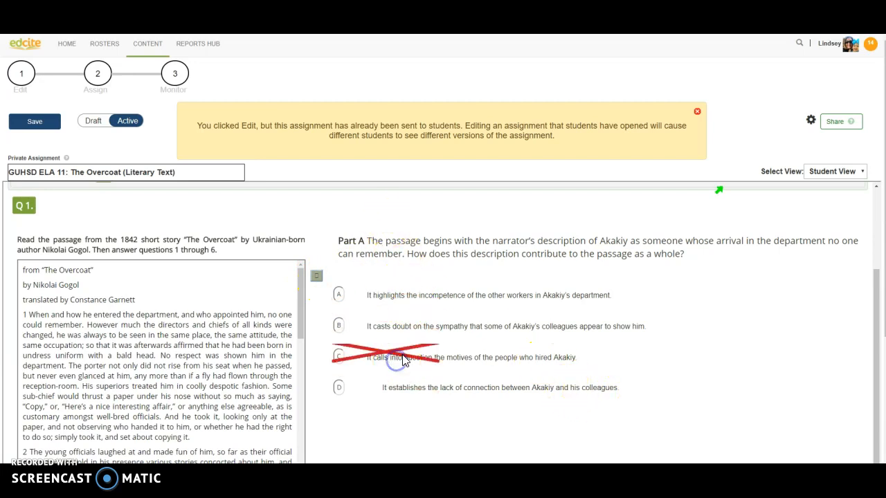
click(608, 296)
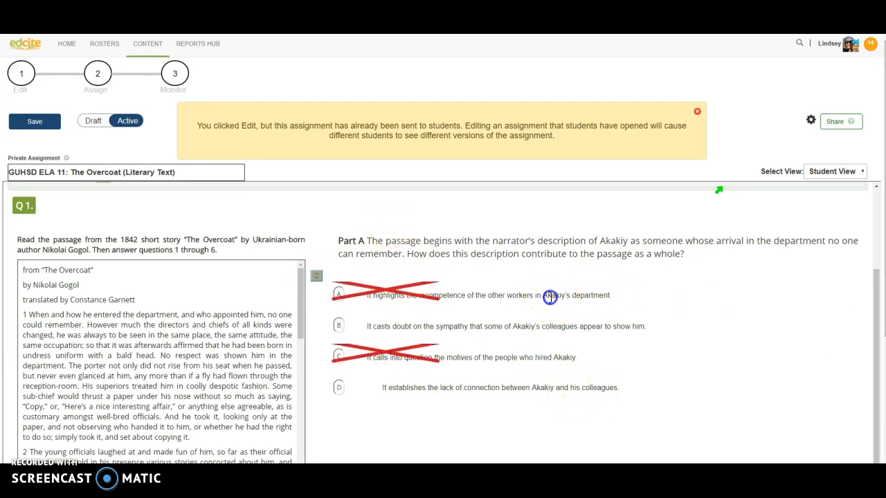
click(315, 279)
click(339, 326)
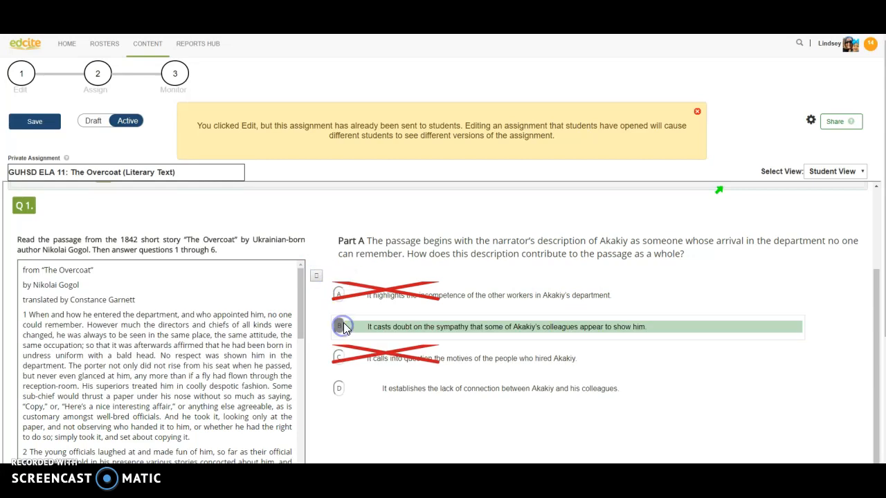
scroll(696, 293, down, 3)
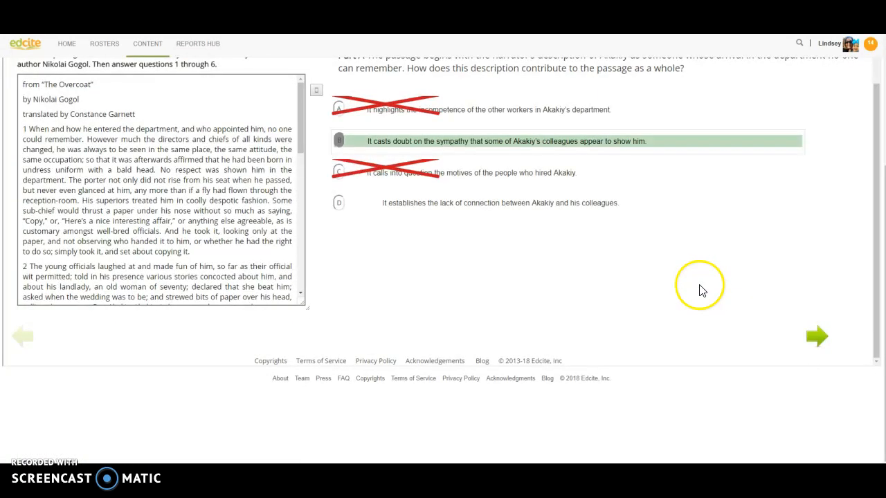
click(818, 338)
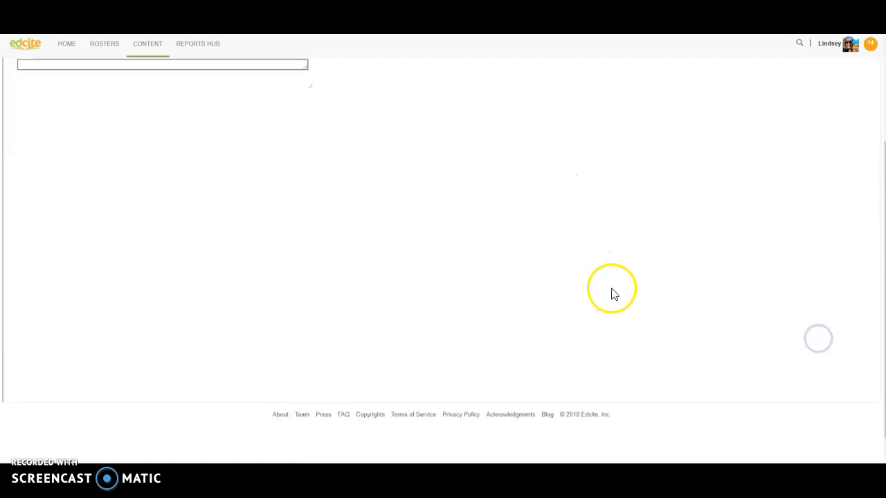
Answer Q2 Part B with quotation B after trying D and C.
scroll(526, 214, down, 1)
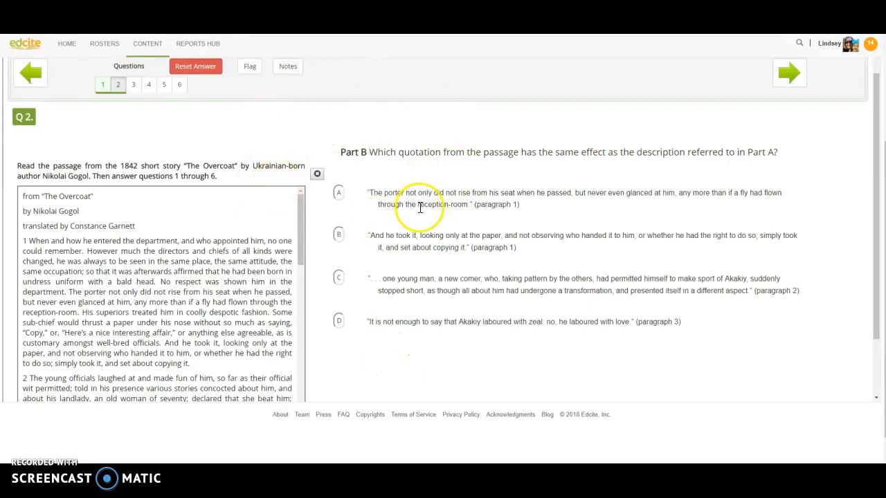
scroll(419, 208, down, 3)
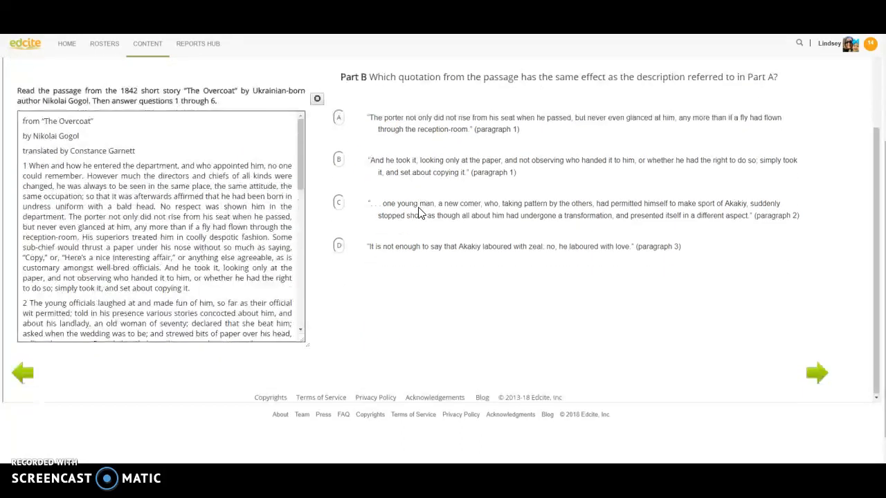
scroll(339, 169, up, 3)
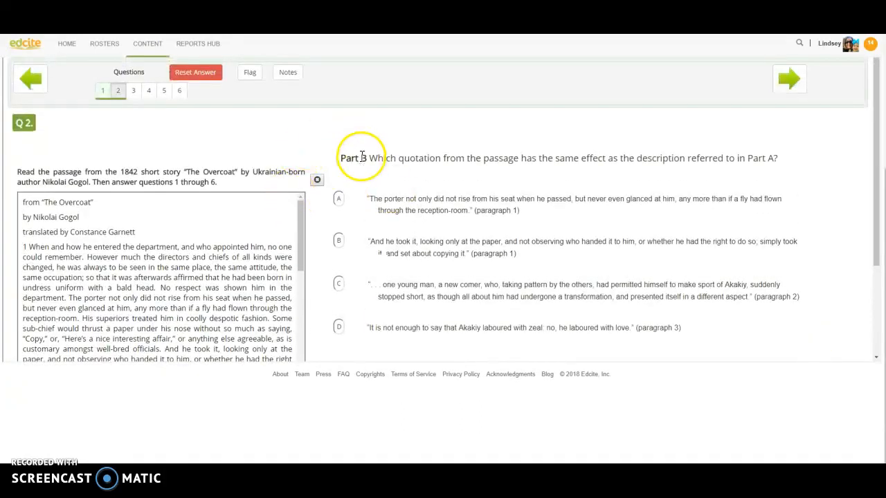
scroll(390, 205, down, 1)
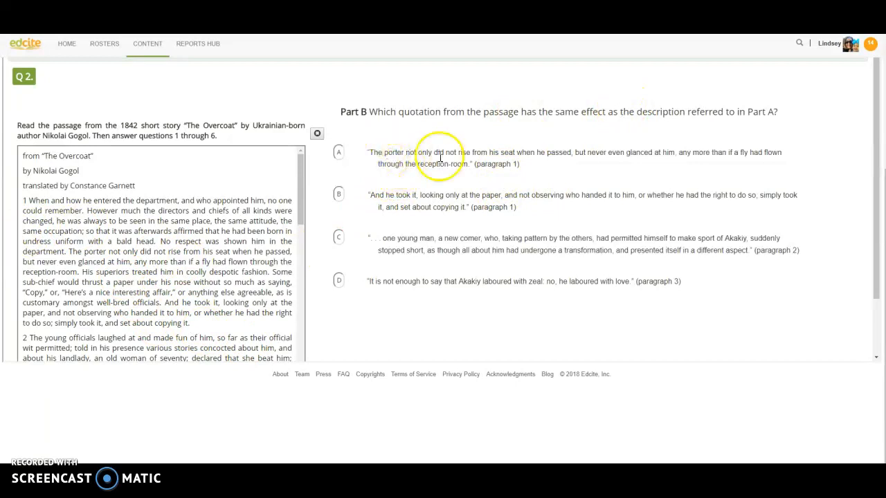
click(338, 280)
click(338, 238)
click(338, 194)
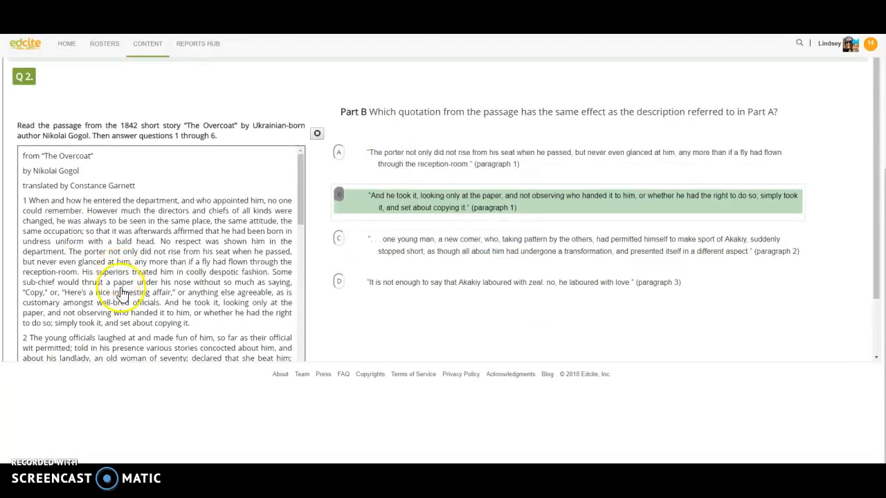
click(367, 319)
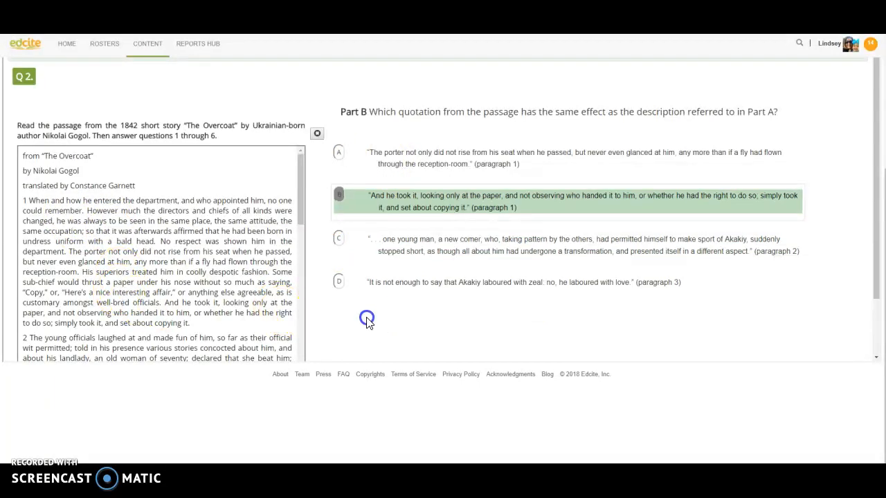
Toggle the Answer Eliminator and return to question 1 in the navigator.
click(316, 137)
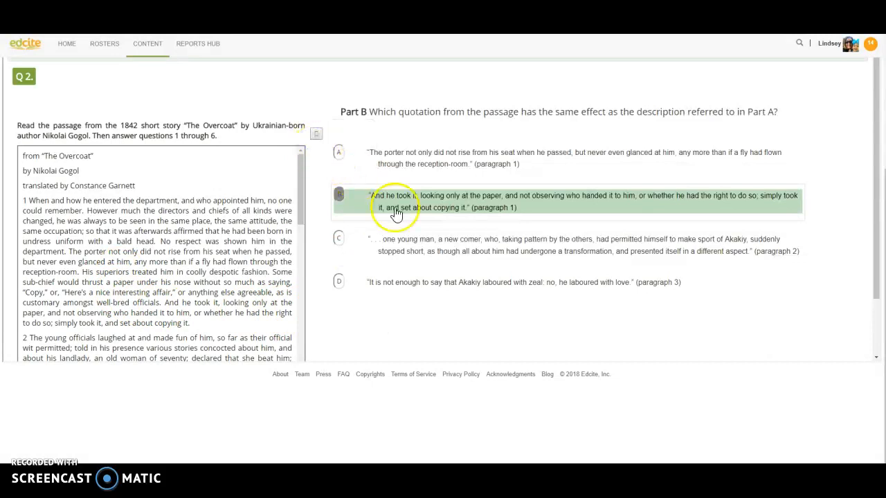
scroll(445, 292, down, 1)
scroll(443, 290, up, 3)
scroll(443, 290, up, 3)
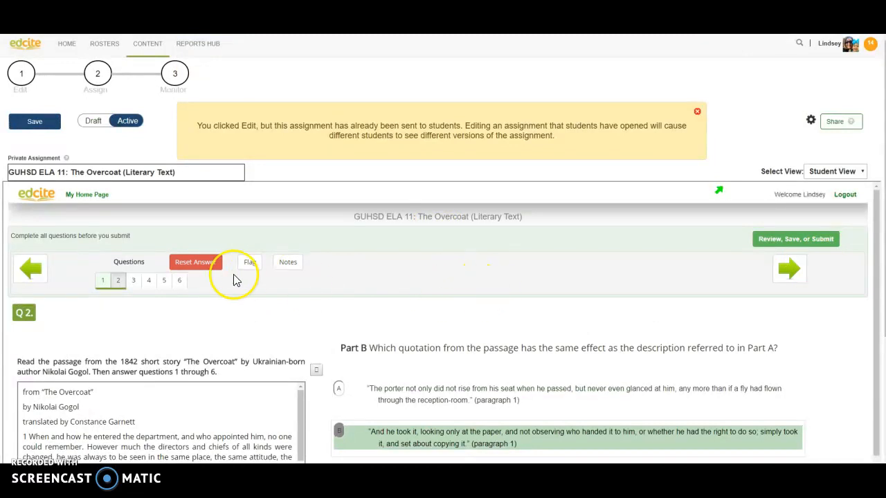
click(29, 270)
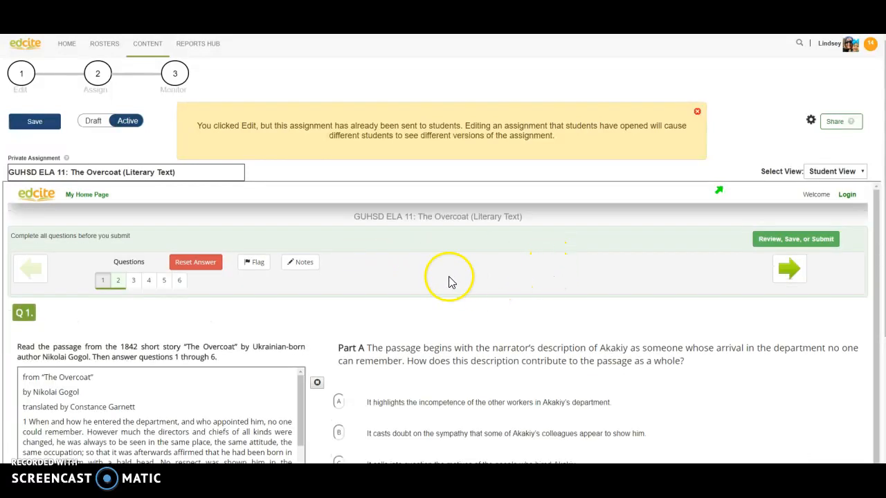